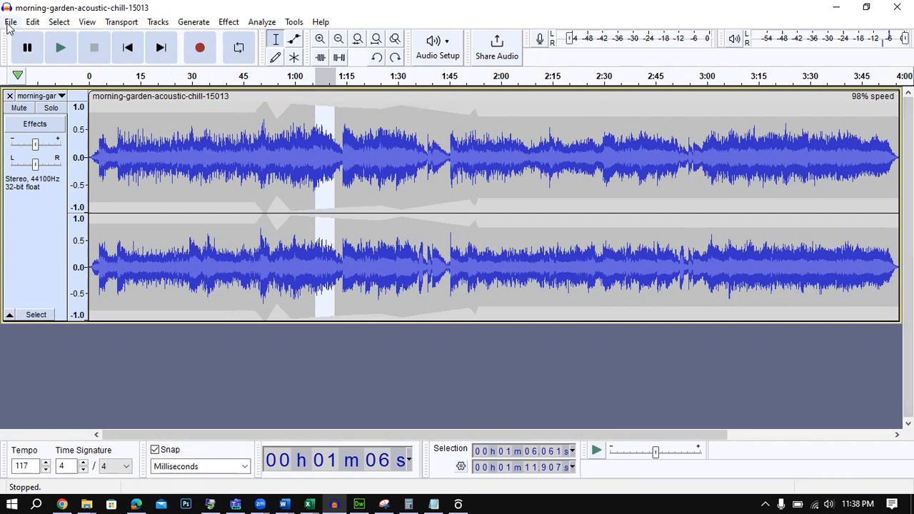
pyautogui.click(11, 21)
pyautogui.click(28, 52)
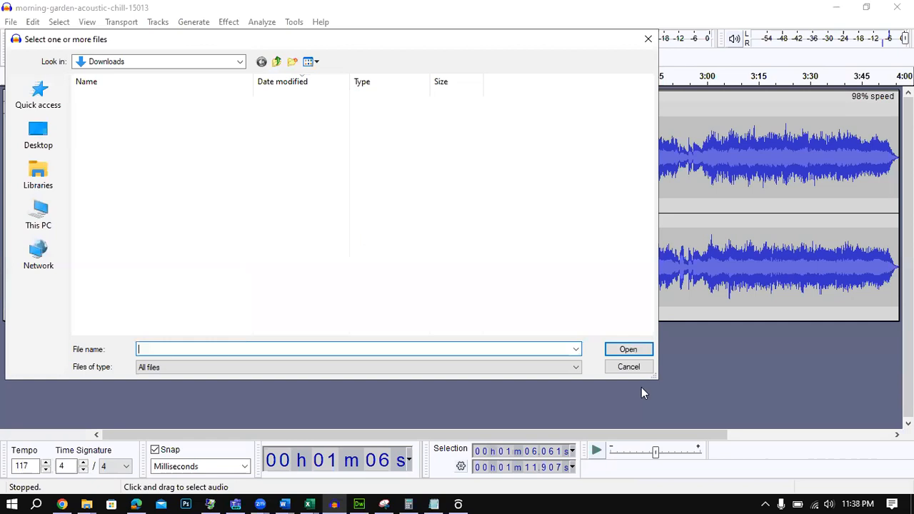
pyautogui.click(627, 367)
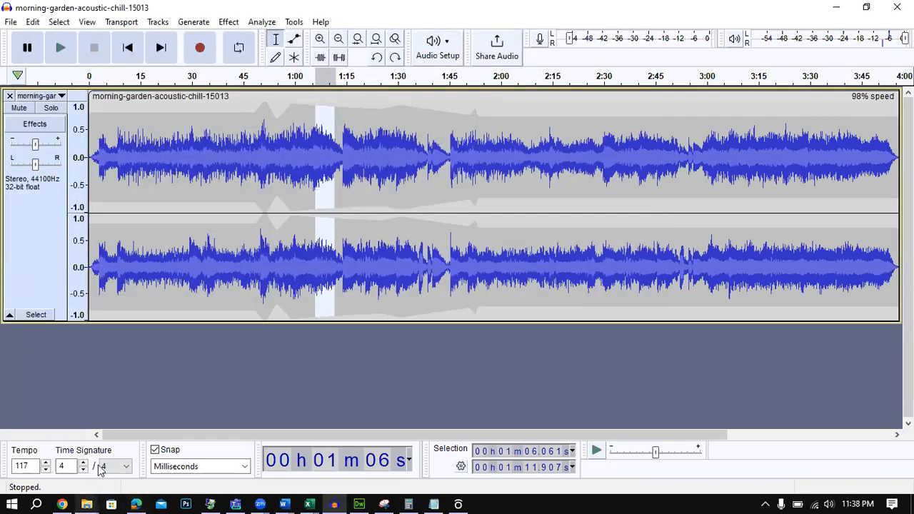
# Place the cursor at several points of the track, about 1:19, 1:53 and 2:35, to read its time position
pyautogui.click(387, 204)
pyautogui.click(362, 177)
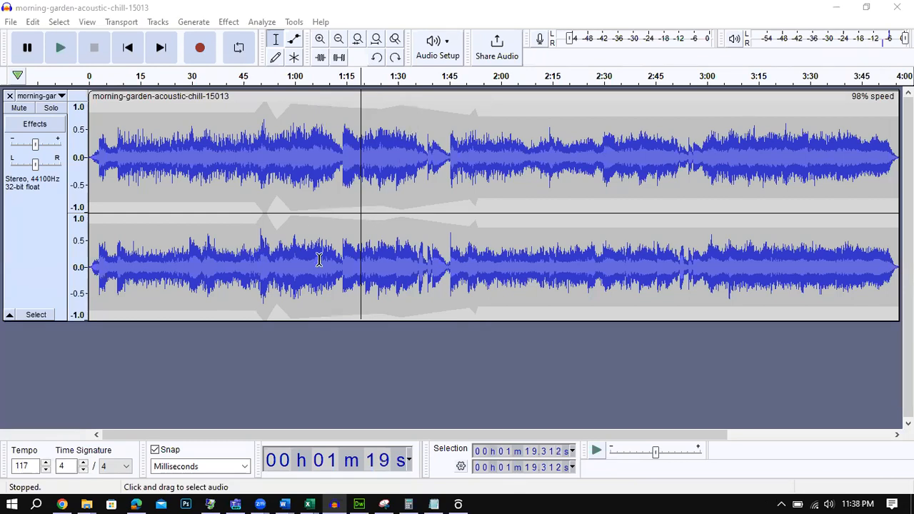
pyautogui.click(276, 461)
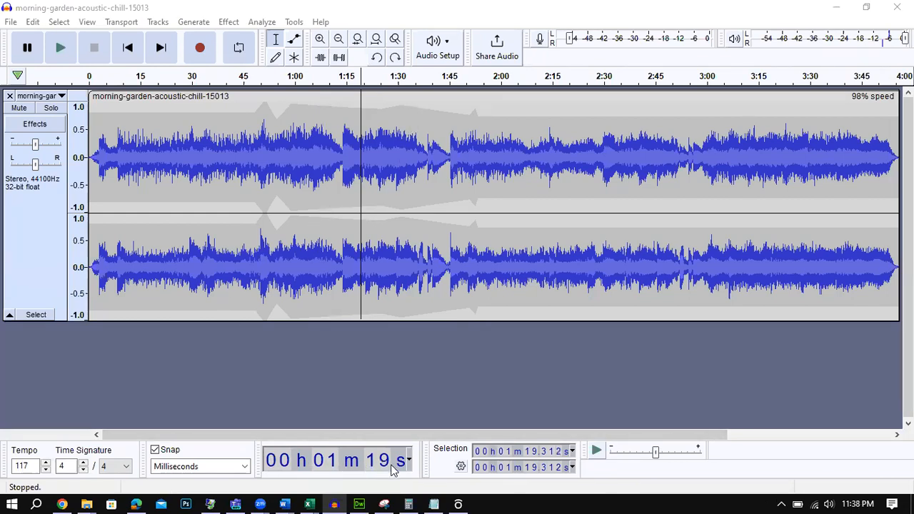
pyautogui.click(477, 267)
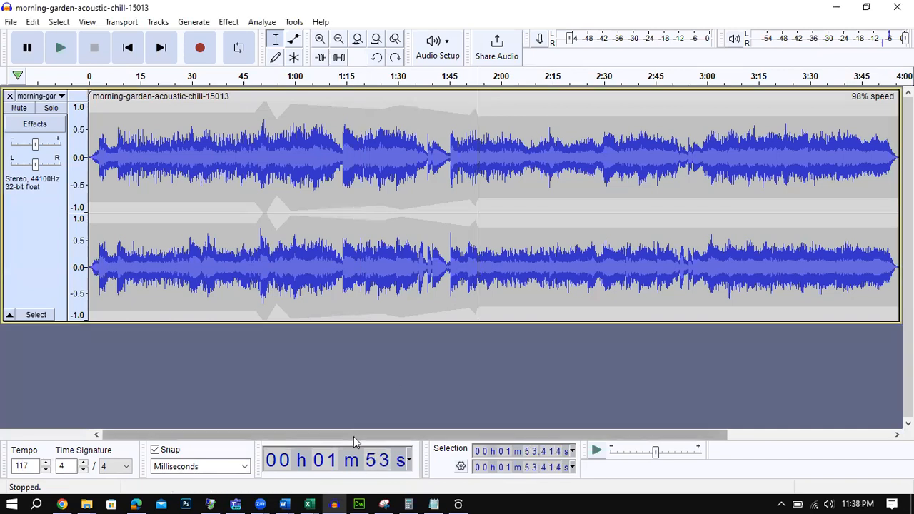
pyautogui.click(619, 275)
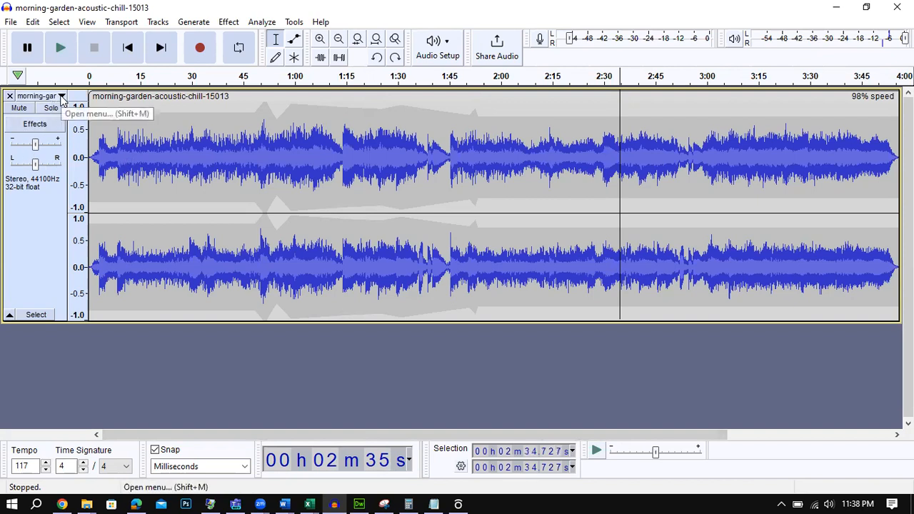
# Split the stereo track into two mono tracks
pyautogui.click(61, 97)
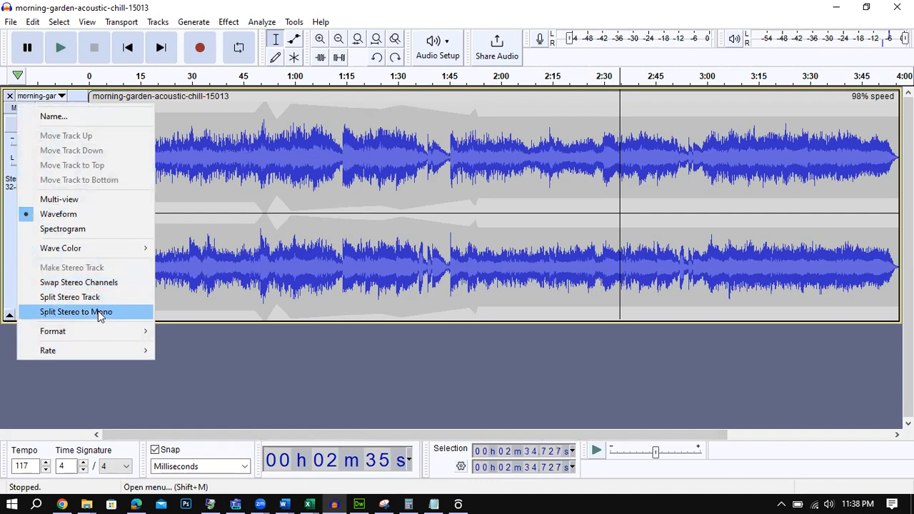
pyautogui.click(100, 313)
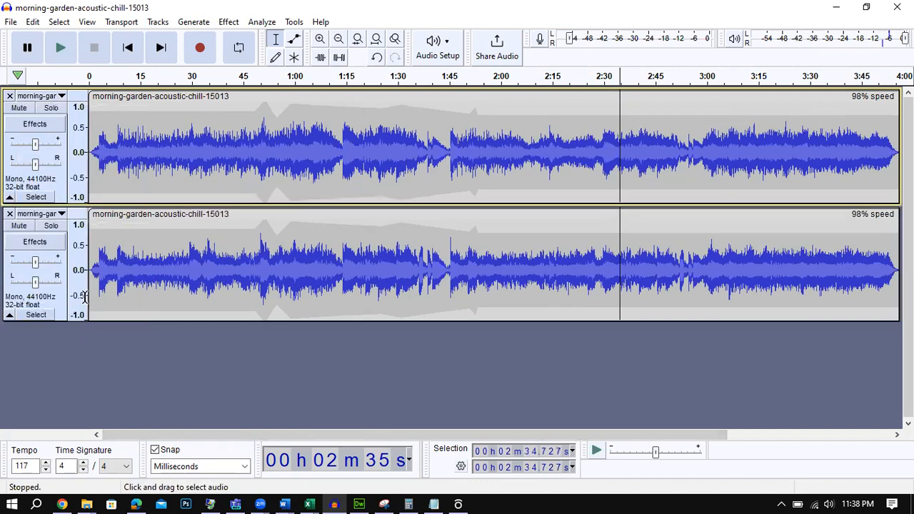
# Mute and unmute the lower mono track, and undo the split to mono
pyautogui.click(62, 214)
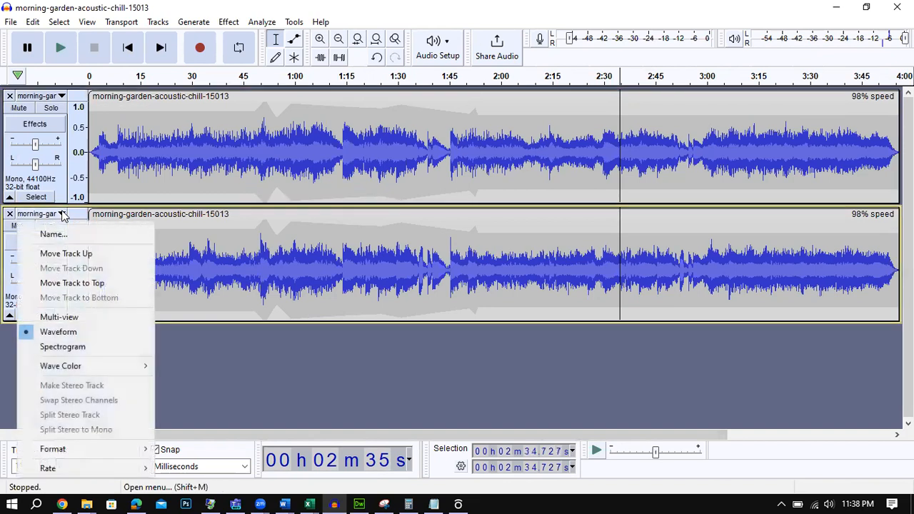
pyautogui.click(114, 214)
pyautogui.click(18, 225)
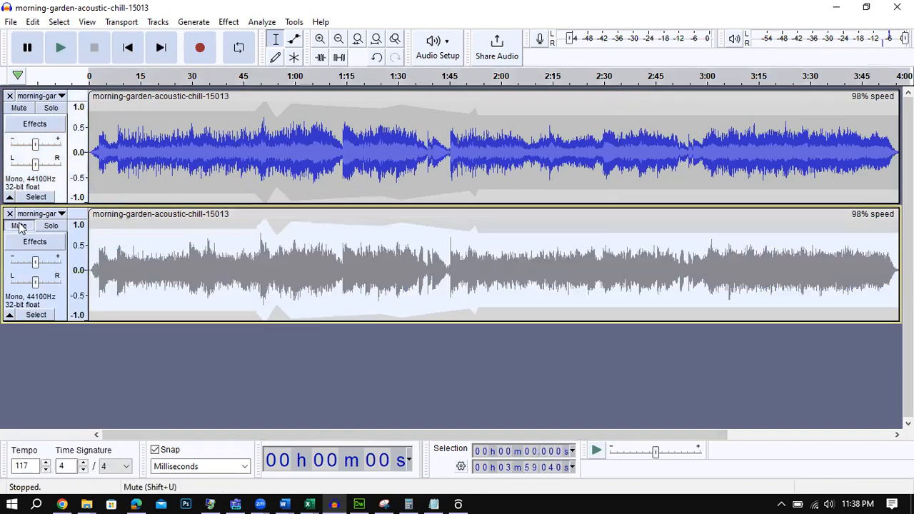
pyautogui.click(108, 250)
pyautogui.click(20, 226)
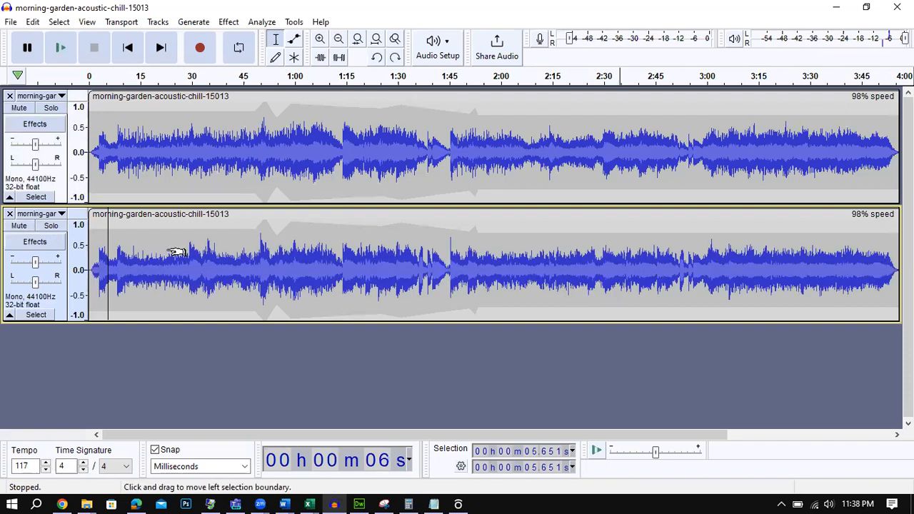
pyautogui.hotkey('ctrl', 'z')
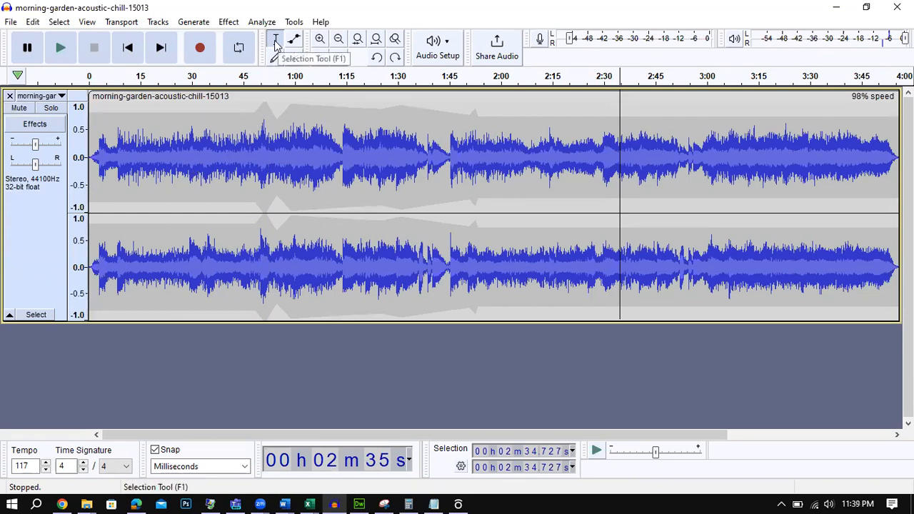
# Select and play two passages of the track, 1:01.189 to 1:19.117 and 0:54.758 to 0:58.071
pyautogui.moveTo(359, 206); pyautogui.dragTo(297, 201)
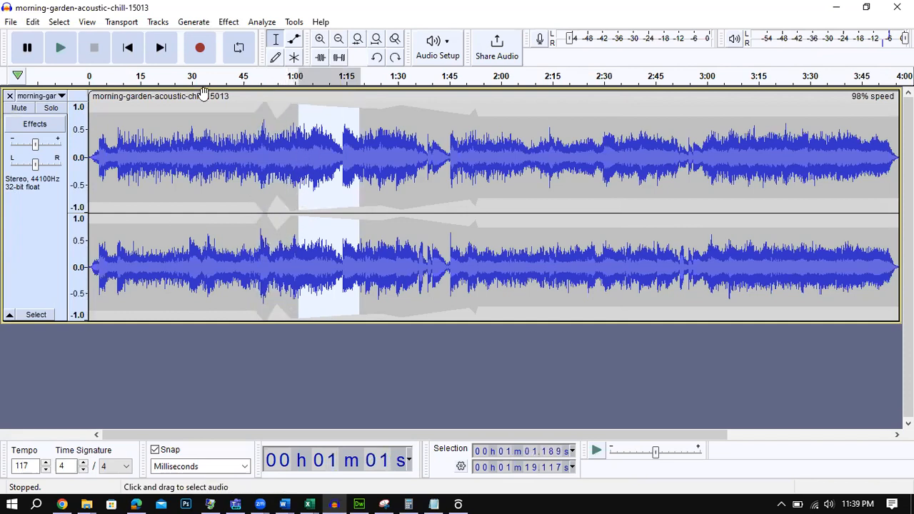
pyautogui.click(61, 49)
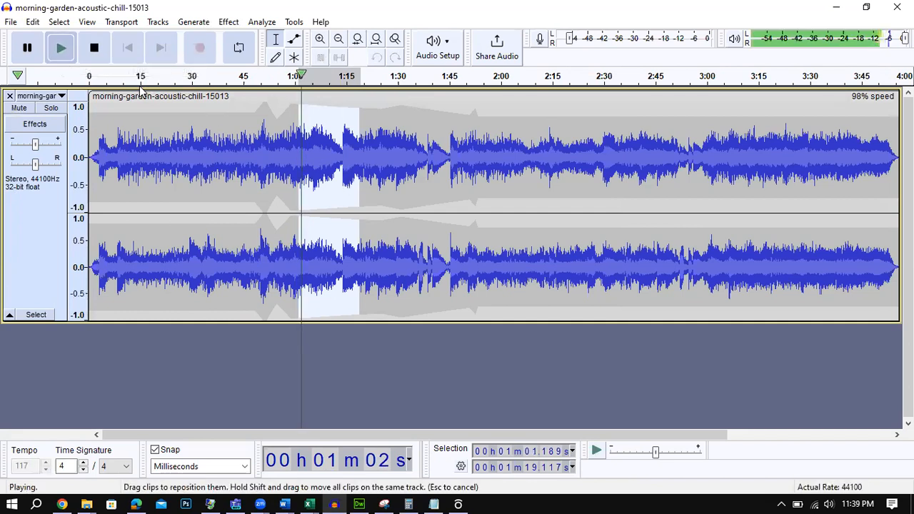
pyautogui.press('space')
pyautogui.moveTo(277, 166); pyautogui.dragTo(287, 166)
pyautogui.click(63, 49)
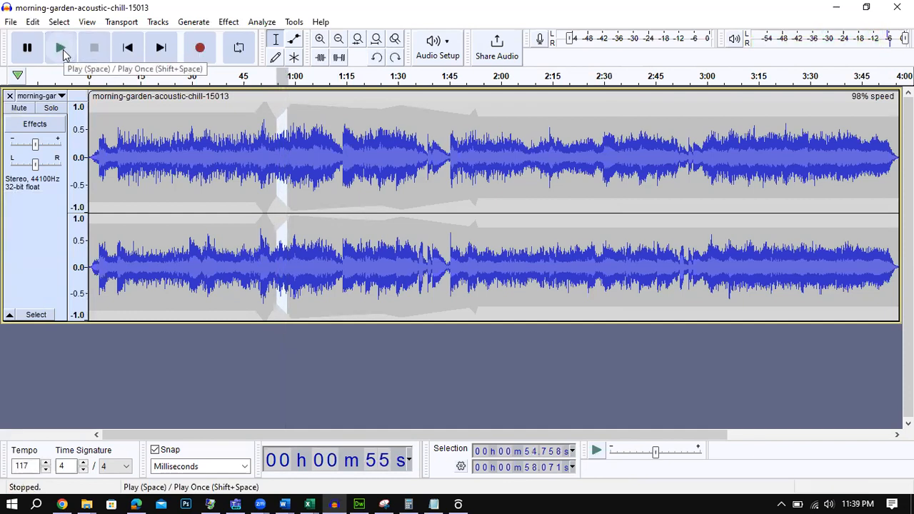
# Cut the passage from 0:50.861 to 1:14.245 out of the track
pyautogui.moveTo(277, 187)
pyautogui.mouseDown()
pyautogui.moveTo(373, 190)
pyautogui.moveTo(327, 193)
pyautogui.moveTo(273, 181)
pyautogui.mouseUp()
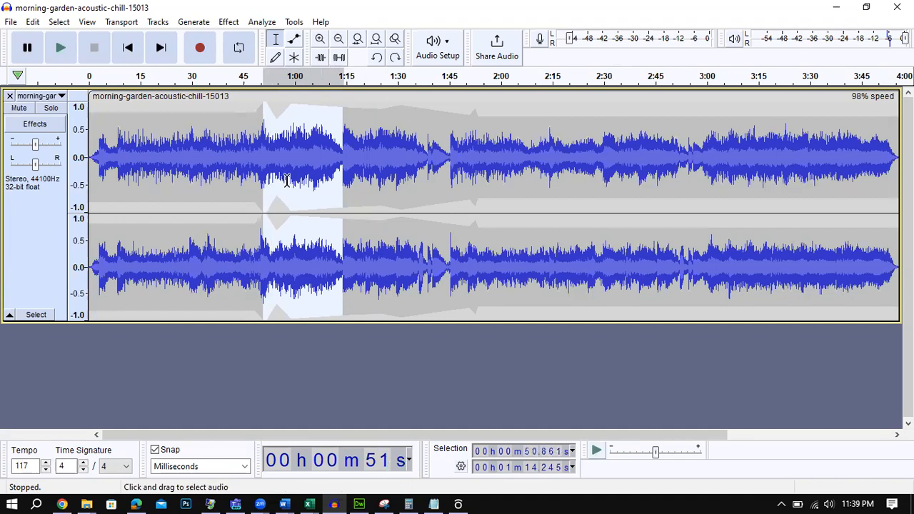
pyautogui.click(32, 23)
pyautogui.click(52, 72)
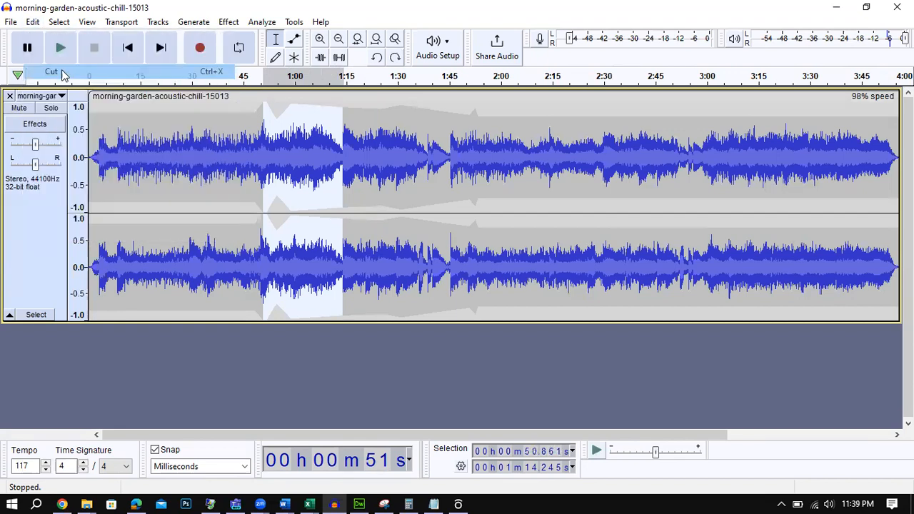
# Paste the cut passage near the end of the track at 3:32.213
pyautogui.click(818, 175)
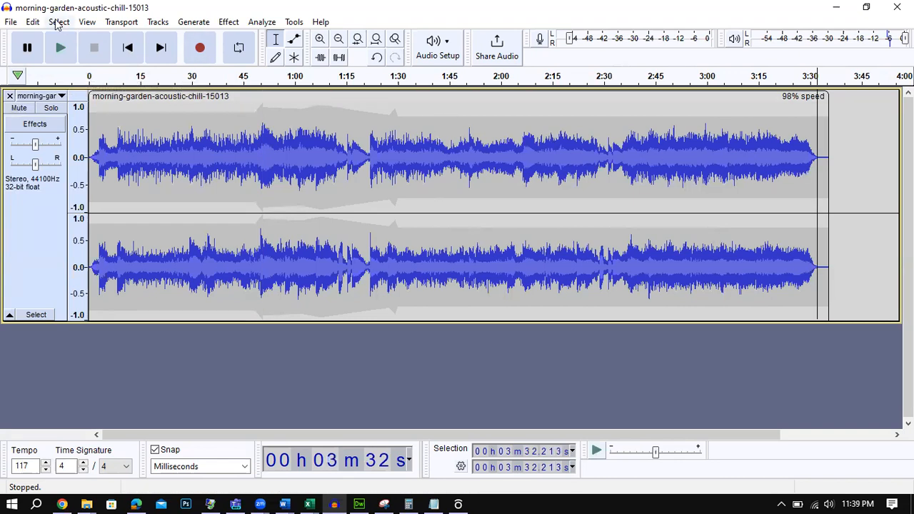
pyautogui.click(39, 23)
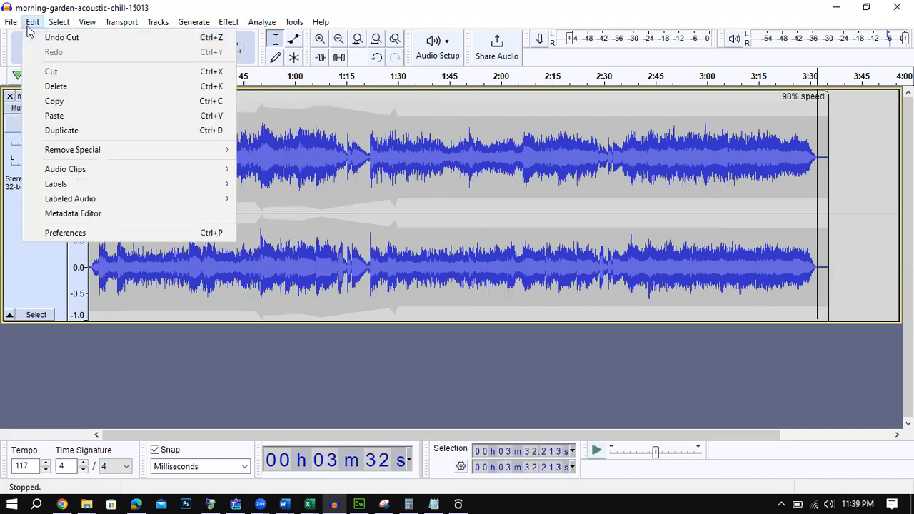
pyautogui.click(55, 116)
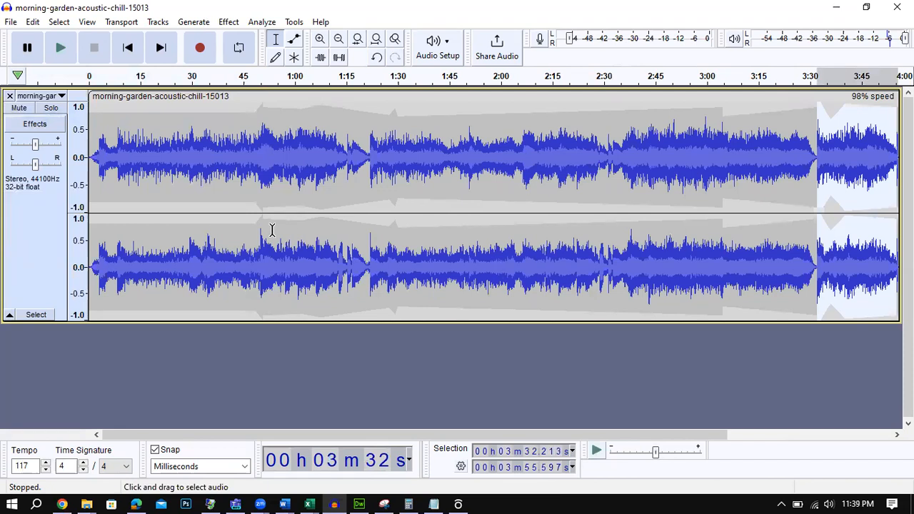
# Select 0:47.353 to 1:06.061, try trimming the audio outside it and silencing the audio inside it, and undo each edit
pyautogui.moveTo(240, 190); pyautogui.dragTo(187, 189)
pyautogui.moveTo(316, 184); pyautogui.dragTo(250, 184)
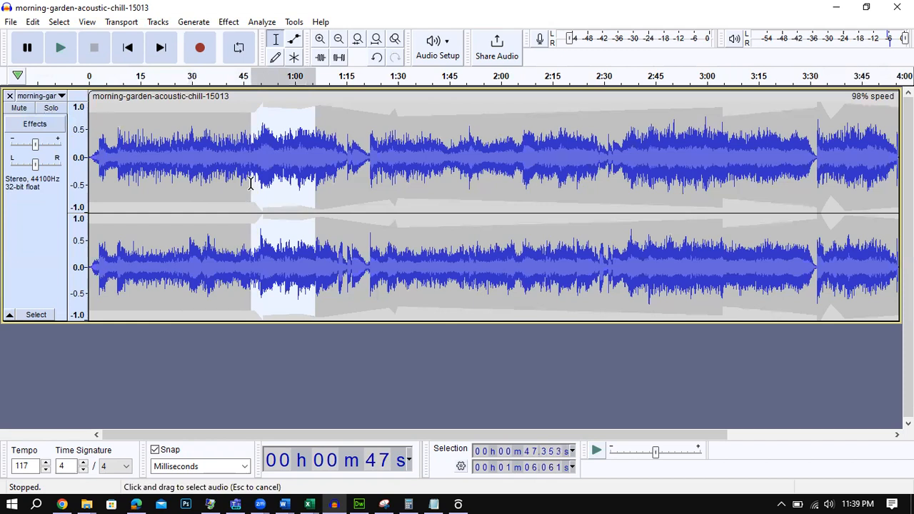
pyautogui.click(320, 57)
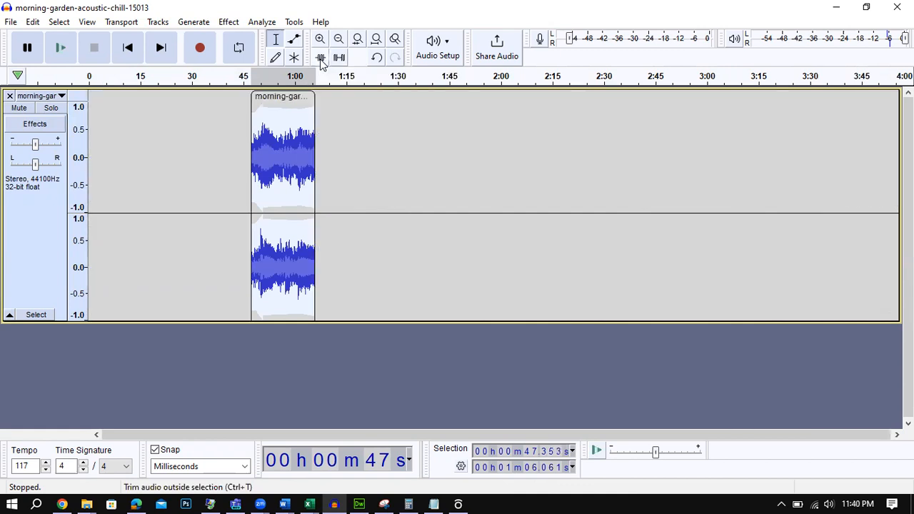
pyautogui.hotkey('ctrl', 'z')
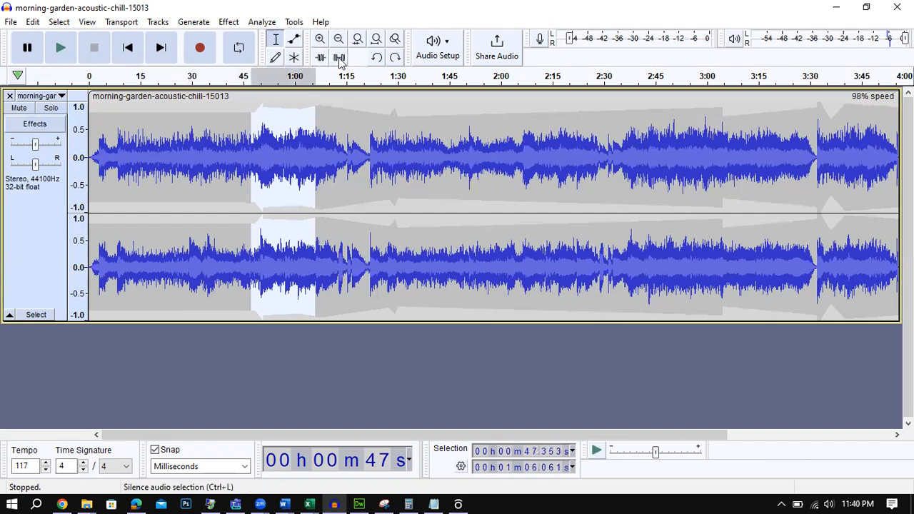
pyautogui.click(339, 58)
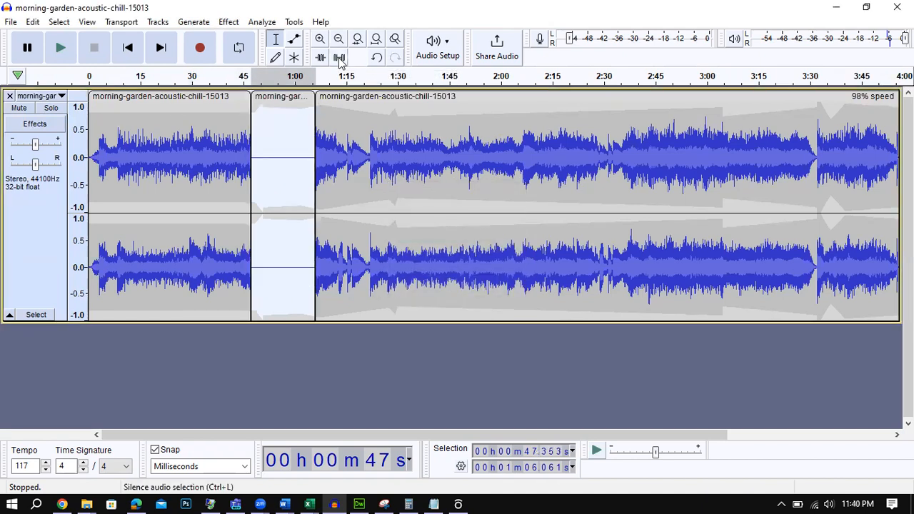
pyautogui.hotkey('ctrl', 'z')
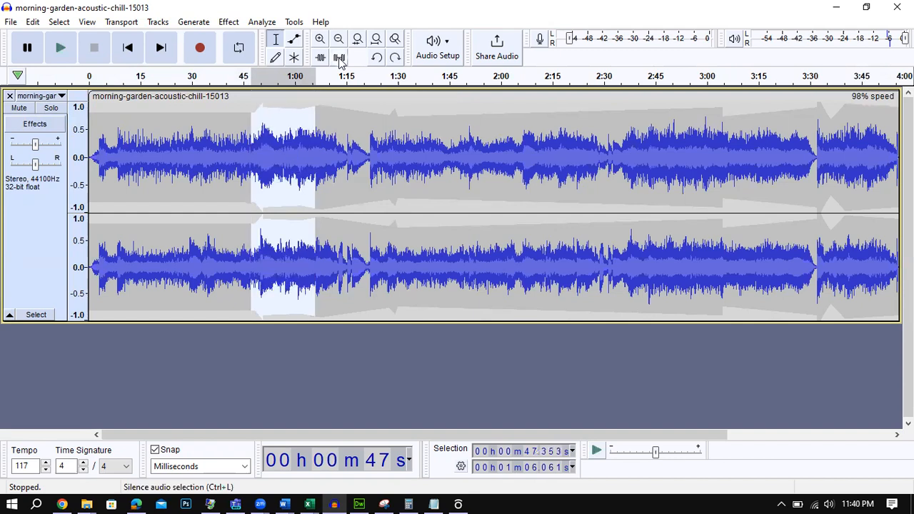
# Dip the track's volume around 22 seconds with Envelope tool control points, and return to the Selection tool
pyautogui.click(295, 43)
pyautogui.click(275, 39)
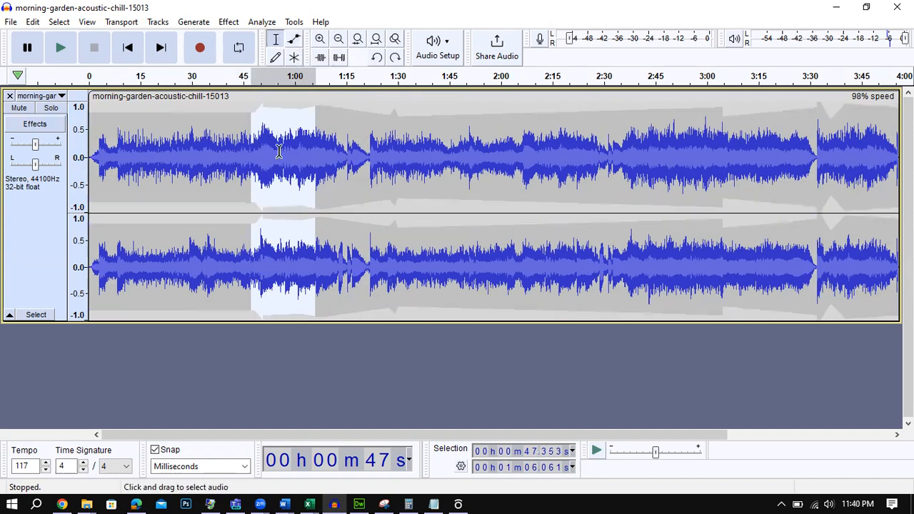
pyautogui.click(280, 153)
pyautogui.click(294, 39)
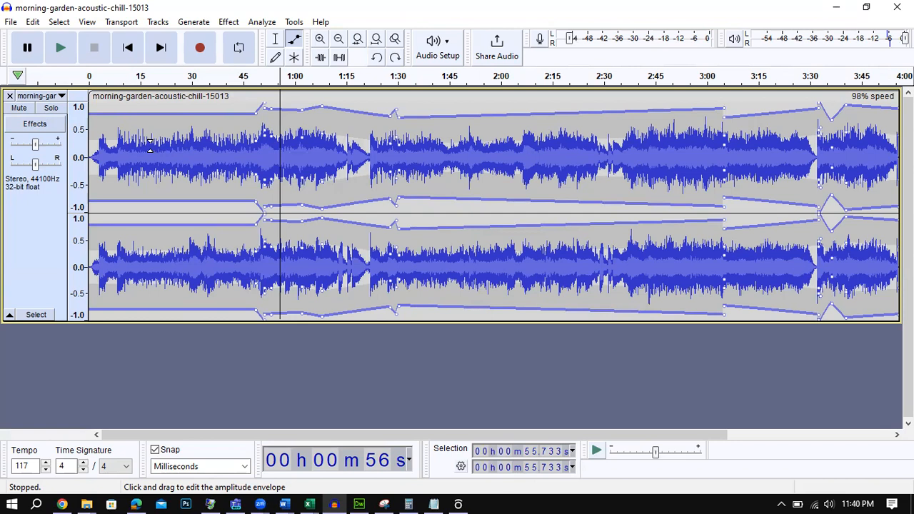
pyautogui.moveTo(155, 145); pyautogui.dragTo(166, 127)
pyautogui.click(178, 147)
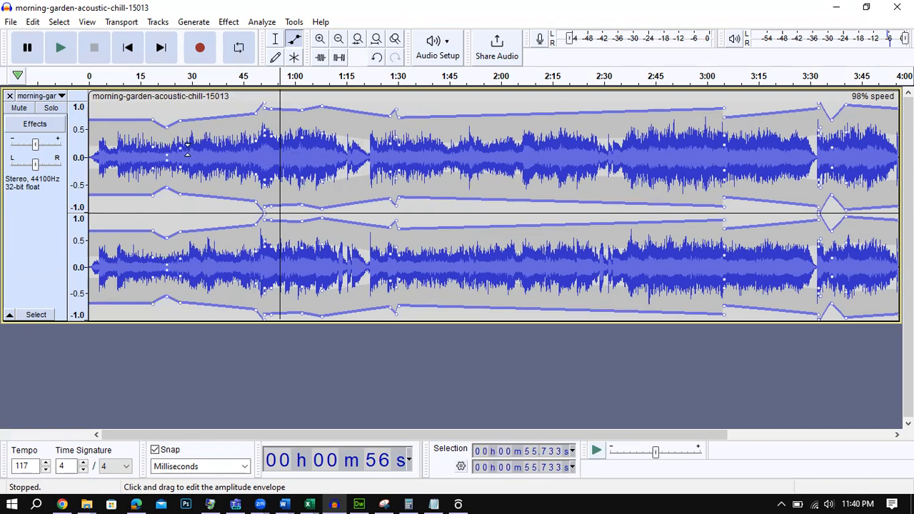
pyautogui.click(277, 40)
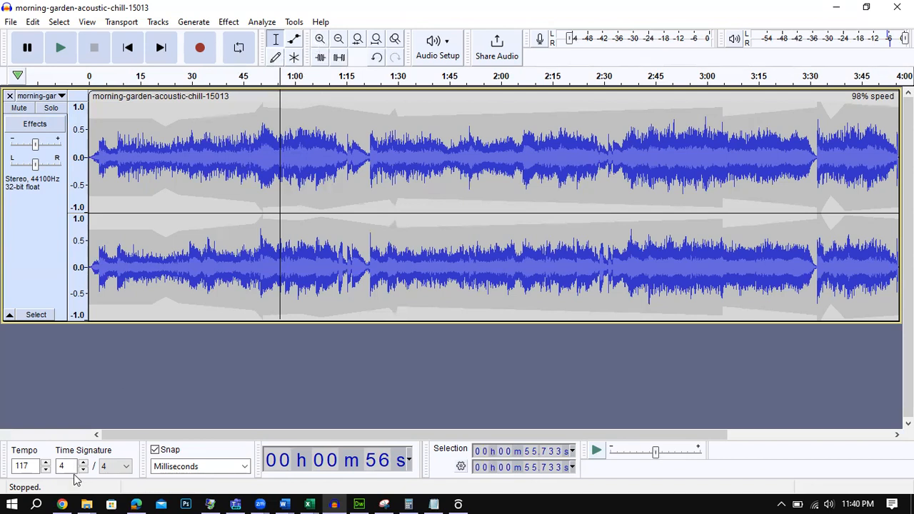
# Open Paint and set up the Pencil tool with a thicker line size
pyautogui.click(13, 499)
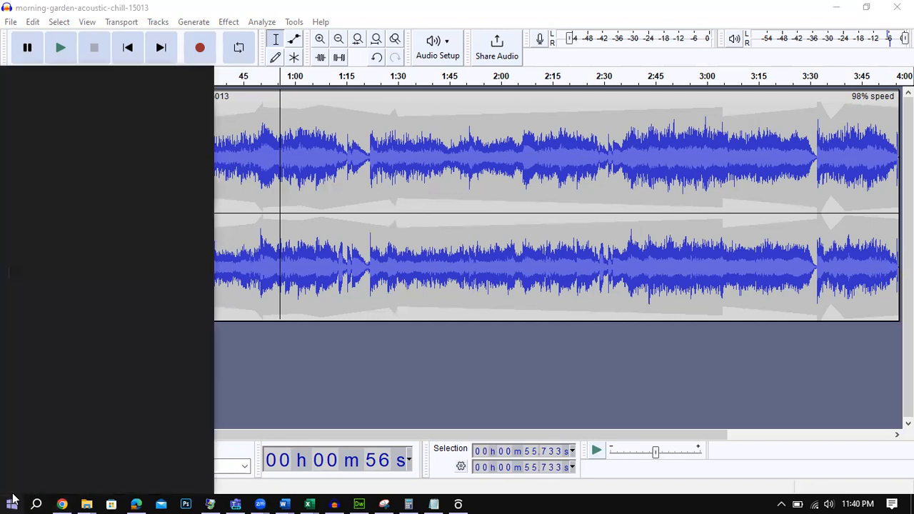
pyautogui.write('paint')
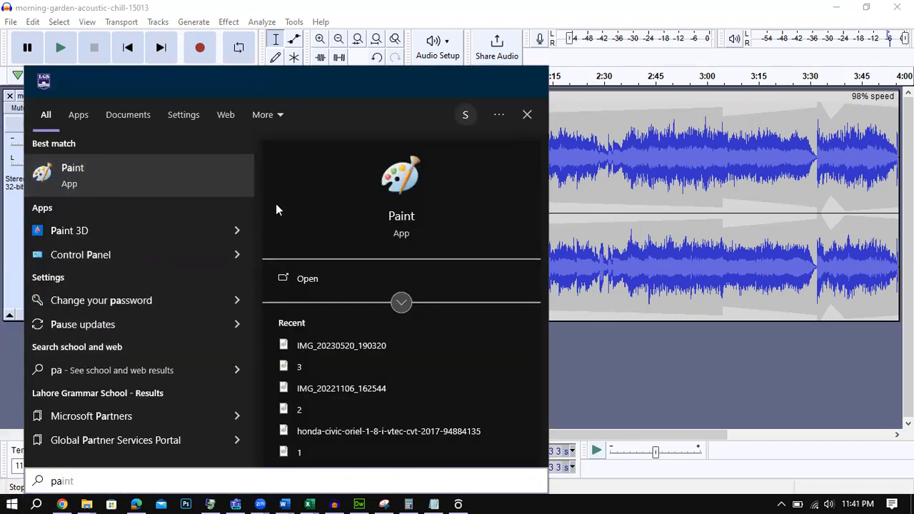
pyautogui.press('Return')
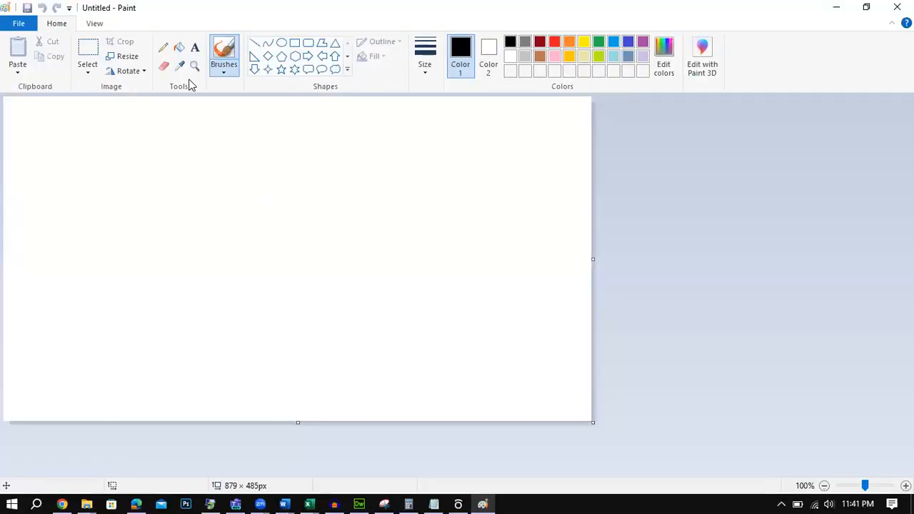
pyautogui.click(163, 47)
pyautogui.click(229, 75)
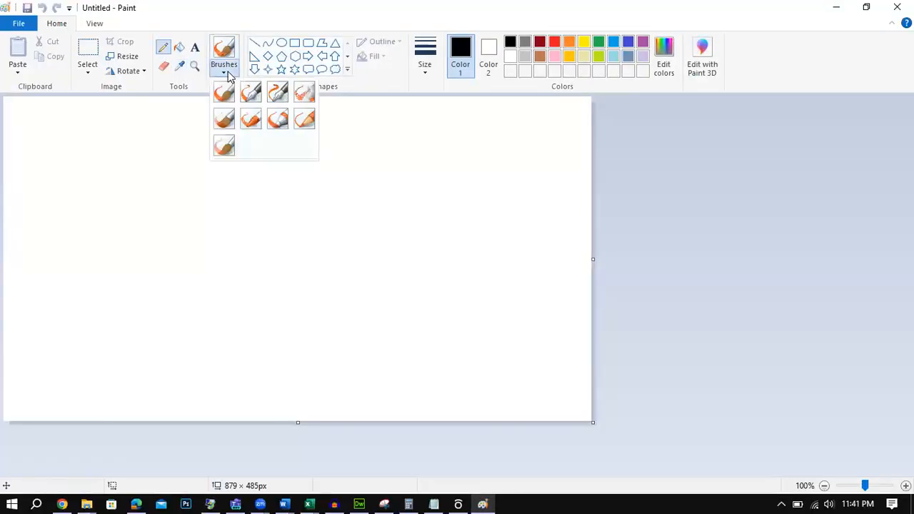
pyautogui.click(424, 72)
pyautogui.click(424, 173)
# Draw a freehand sound wave with one crest and one trough, and mark sample points along the curve
pyautogui.moveTo(89, 301)
pyautogui.mouseDown()
pyautogui.moveTo(130, 219)
pyautogui.moveTo(272, 318)
pyautogui.moveTo(310, 263)
pyautogui.moveTo(312, 216)
pyautogui.mouseUp()
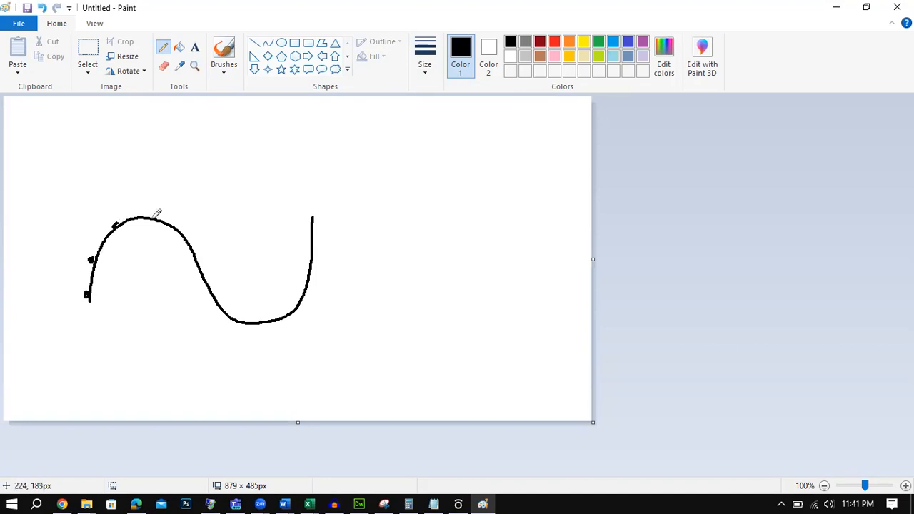
pyautogui.click(175, 229)
pyautogui.click(191, 256)
pyautogui.click(265, 322)
pyautogui.moveTo(88, 296); pyautogui.dragTo(95, 298)
# Draw two horizontal lines beneath the wave across its full width, the upper one with vertical end ticks
pyautogui.moveTo(89, 355)
pyautogui.mouseDown()
pyautogui.moveTo(89, 370)
pyautogui.moveTo(322, 361)
pyautogui.moveTo(322, 380)
pyautogui.mouseUp()
pyautogui.moveTo(83, 392); pyautogui.dragTo(329, 394)
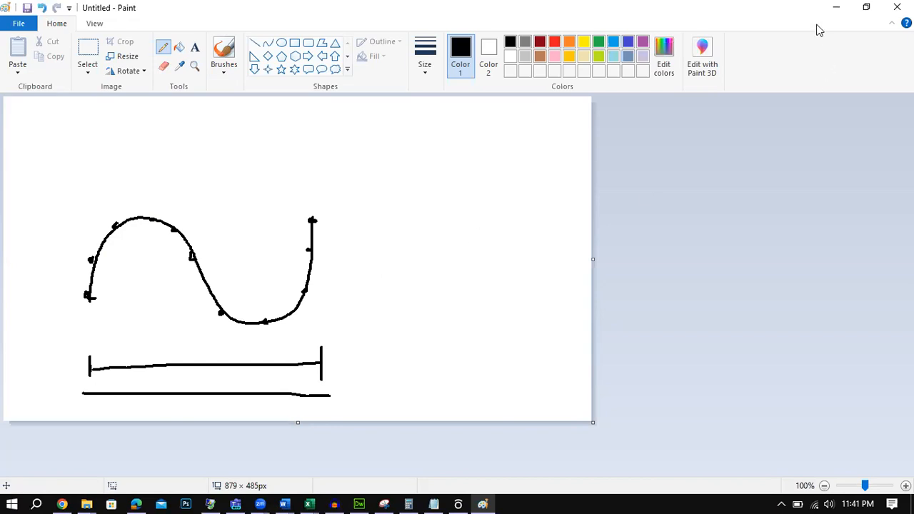
# Switch back to Audacity and examine the waveform around the 55.733-second cursor at individual-sample level
pyautogui.click(836, 7)
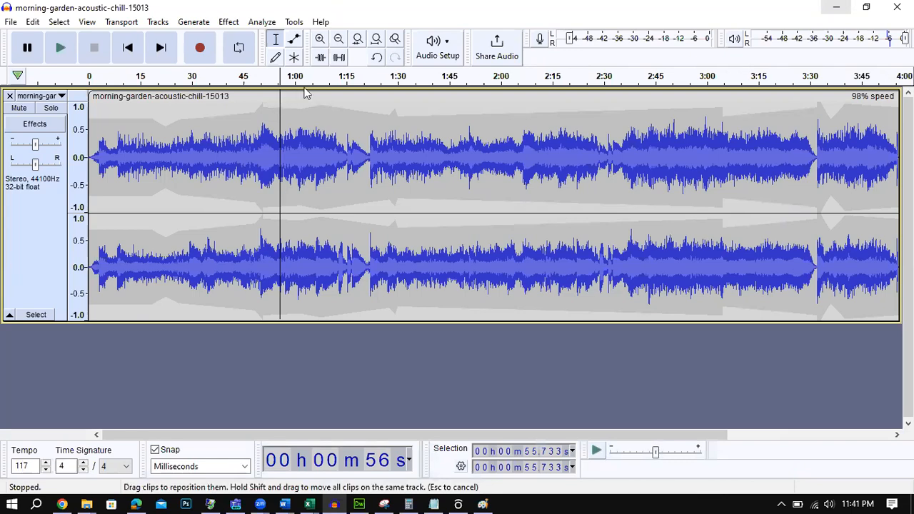
pyautogui.doubleClick(320, 40)
pyautogui.click(320, 40)
pyautogui.doubleClick(320, 40)
pyautogui.click(320, 40)
pyautogui.click(320, 40)
pyautogui.doubleClick(320, 40)
pyautogui.click(320, 40)
pyautogui.doubleClick(320, 40)
pyautogui.doubleClick(320, 40)
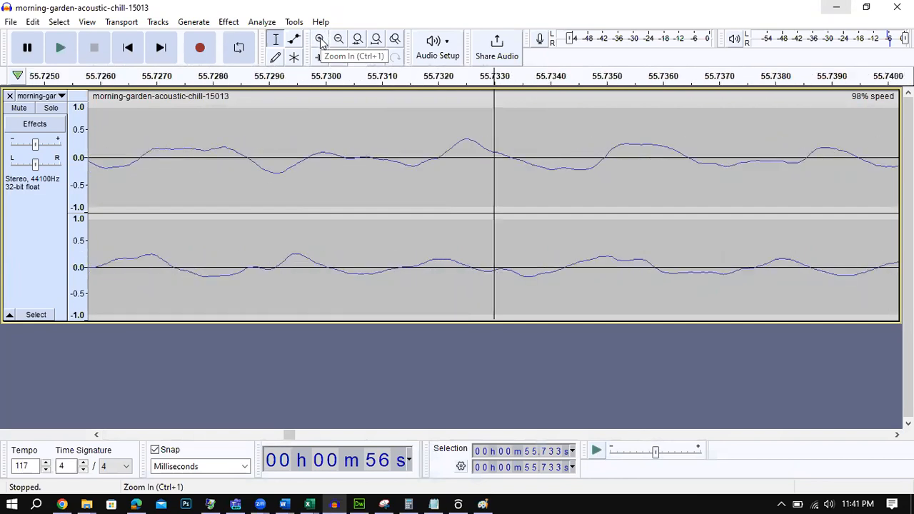
pyautogui.click(319, 40)
pyautogui.click(320, 40)
pyautogui.click(320, 40)
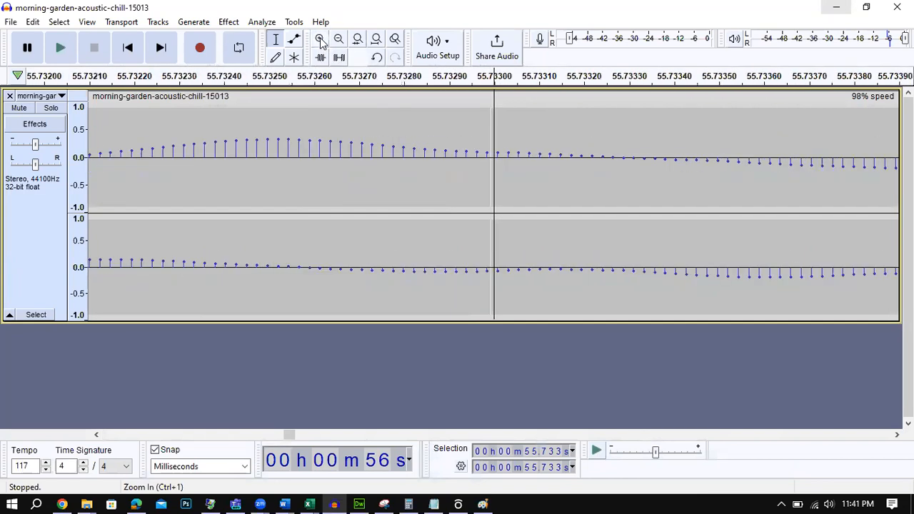
pyautogui.click(320, 40)
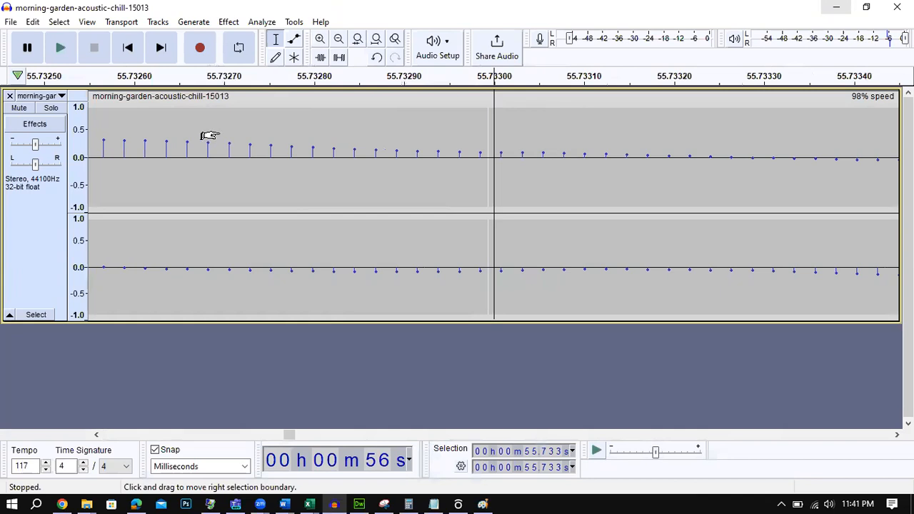
# With the Draw tool, raise one upper-channel sample just before 55.733 seconds to about 0.6 and redraw several neighbouring samples as uneven spikes
pyautogui.click(277, 58)
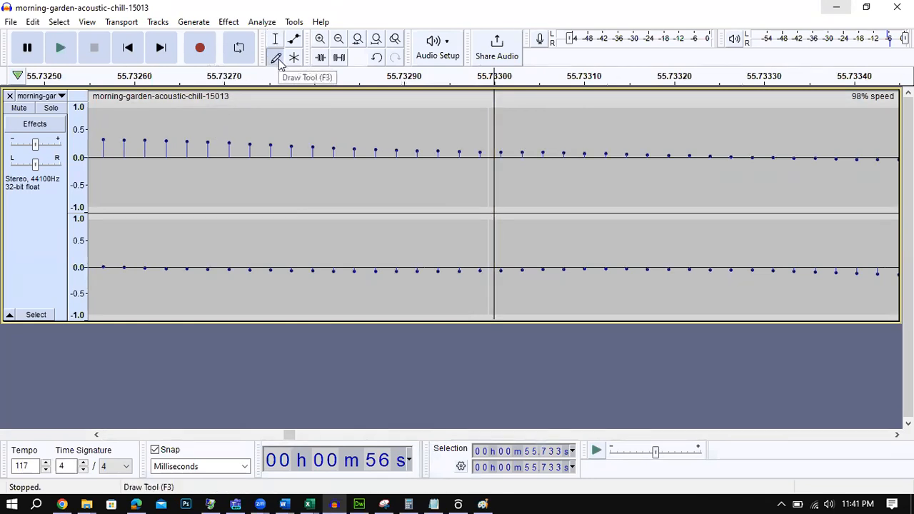
pyautogui.moveTo(250, 142)
pyautogui.mouseDown()
pyautogui.moveTo(264, 107)
pyautogui.moveTo(269, 139)
pyautogui.moveTo(275, 109)
pyautogui.mouseUp()
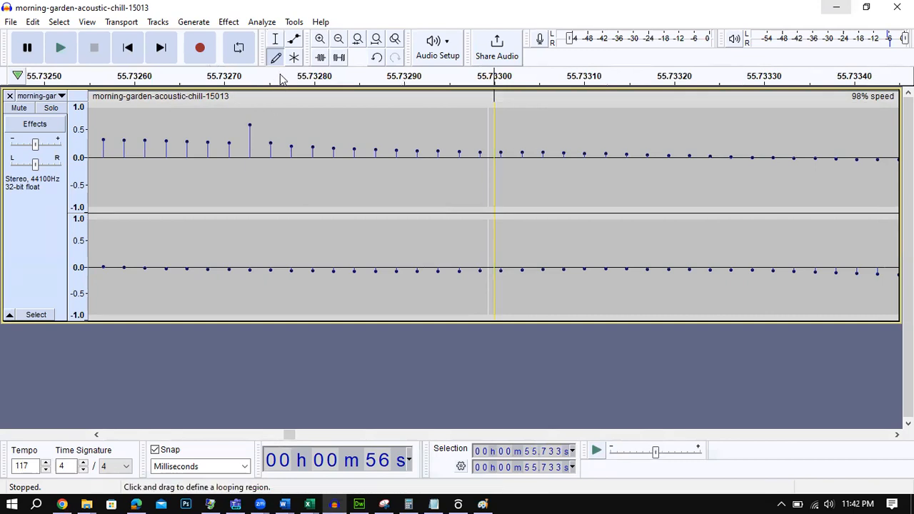
pyautogui.click(338, 39)
pyautogui.click(338, 38)
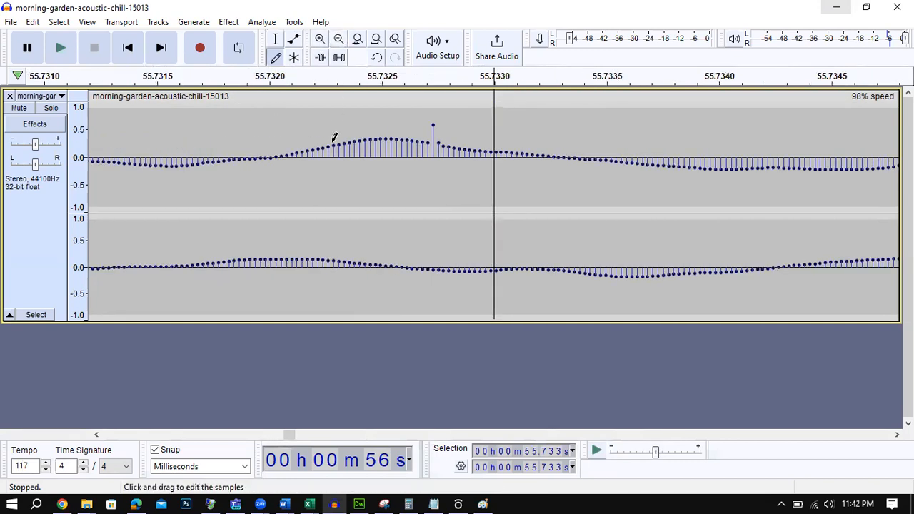
pyautogui.moveTo(331, 114); pyautogui.dragTo(397, 130)
pyautogui.click(474, 135)
# Examine the redrawn samples against progressively wider stretches of the surrounding waveform, out to about 15 seconds of audio
pyautogui.click(339, 41)
pyautogui.click(340, 41)
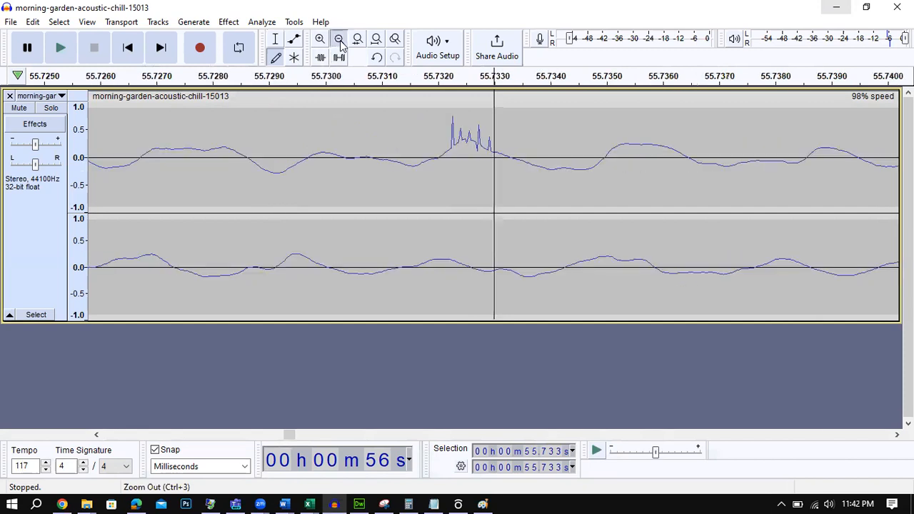
pyautogui.click(340, 42)
pyautogui.click(340, 41)
pyautogui.click(340, 41)
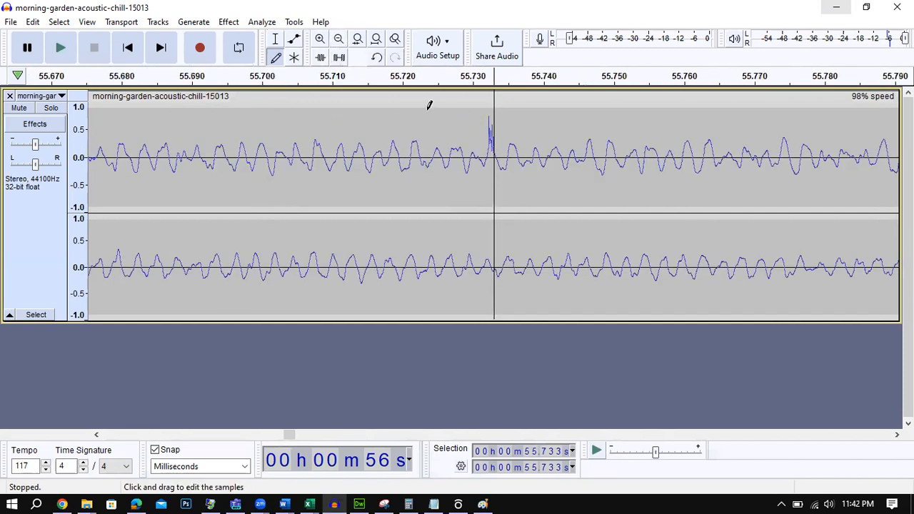
pyautogui.click(339, 41)
pyautogui.click(339, 41)
pyautogui.click(339, 41)
pyautogui.click(339, 41)
pyautogui.click(340, 42)
pyautogui.click(339, 41)
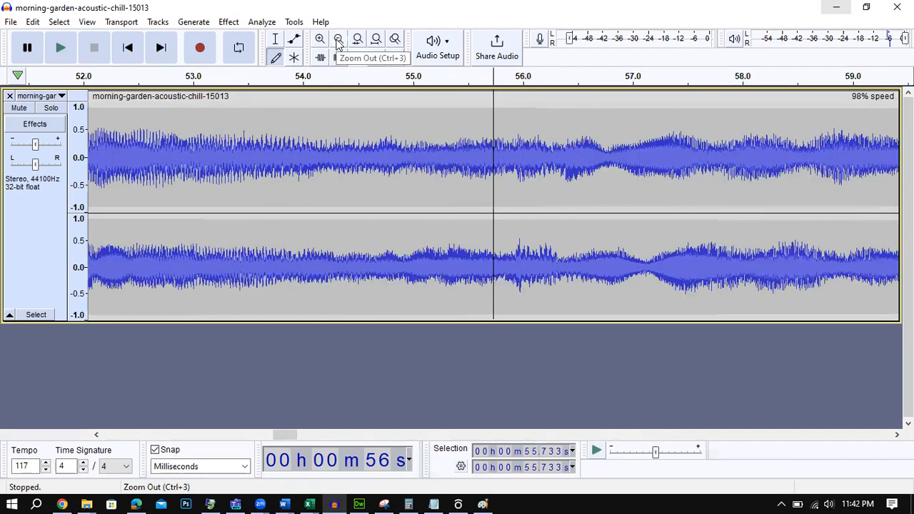
pyautogui.click(339, 42)
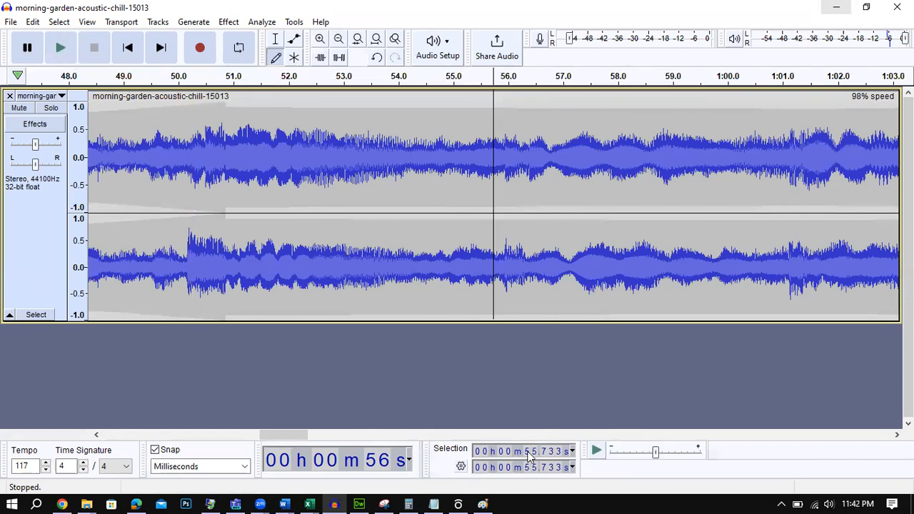
pyautogui.click(460, 467)
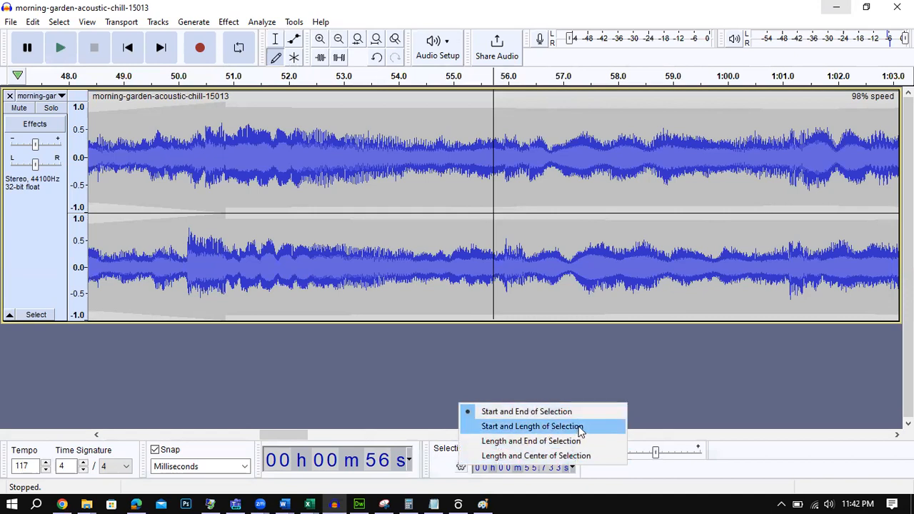
pyautogui.click(433, 473)
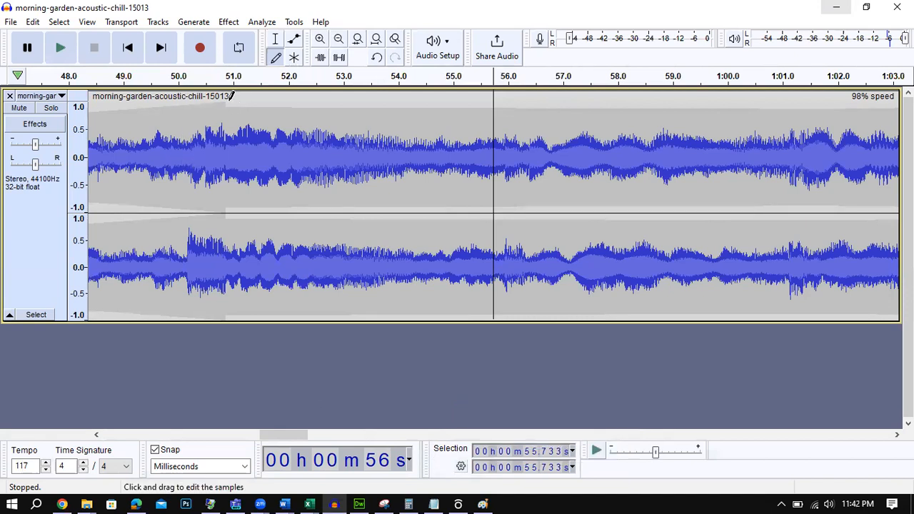
# Select the quiet opening of the track from 0 to 3.167 seconds and apply the Fade In effect
pyautogui.moveTo(296, 433); pyautogui.dragTo(105, 258)
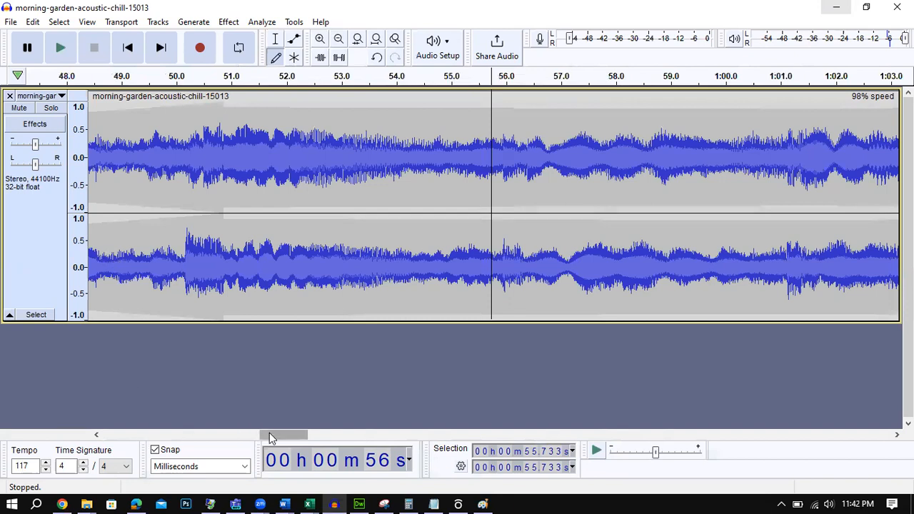
pyautogui.moveTo(267, 432); pyautogui.dragTo(117, 434)
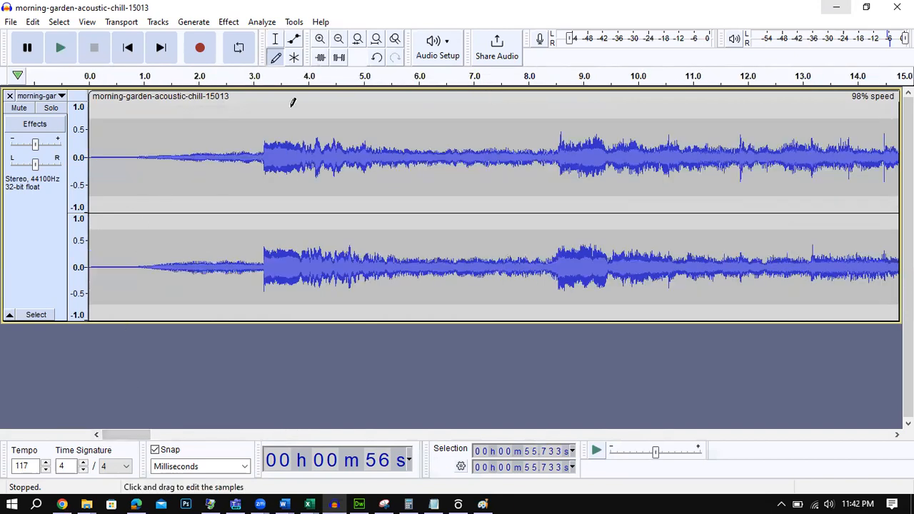
pyautogui.press('F1')
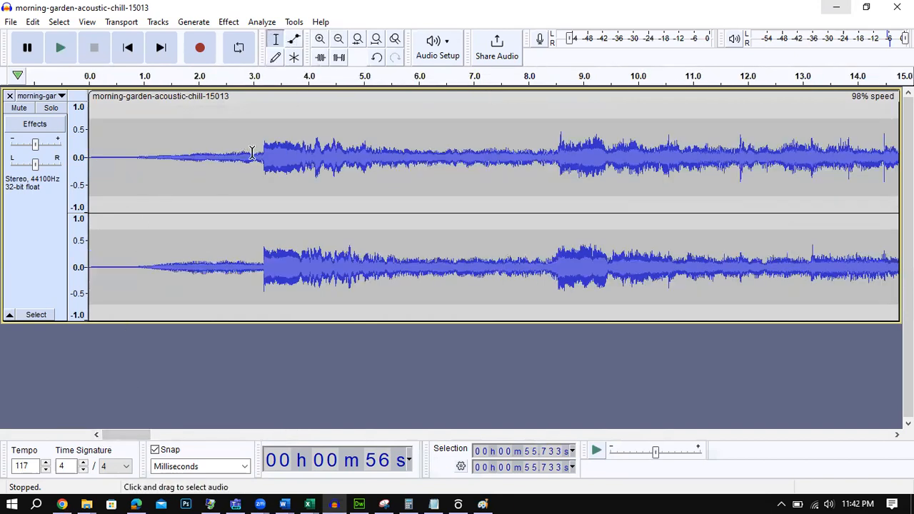
pyautogui.moveTo(262, 155); pyautogui.dragTo(79, 159)
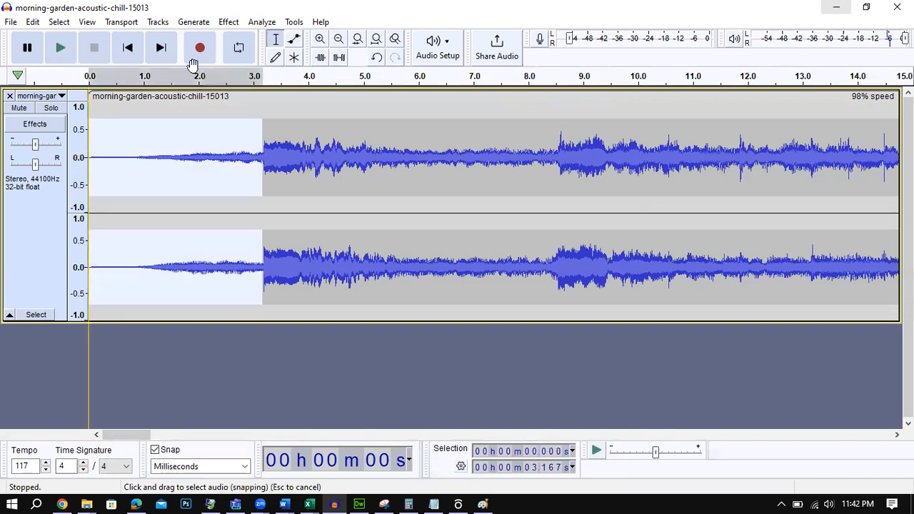
pyautogui.click(230, 22)
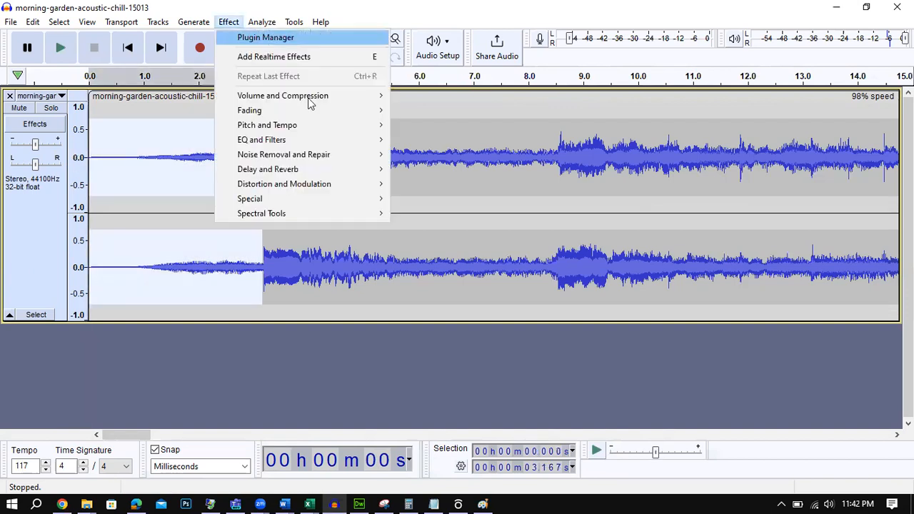
pyautogui.moveTo(318, 111)
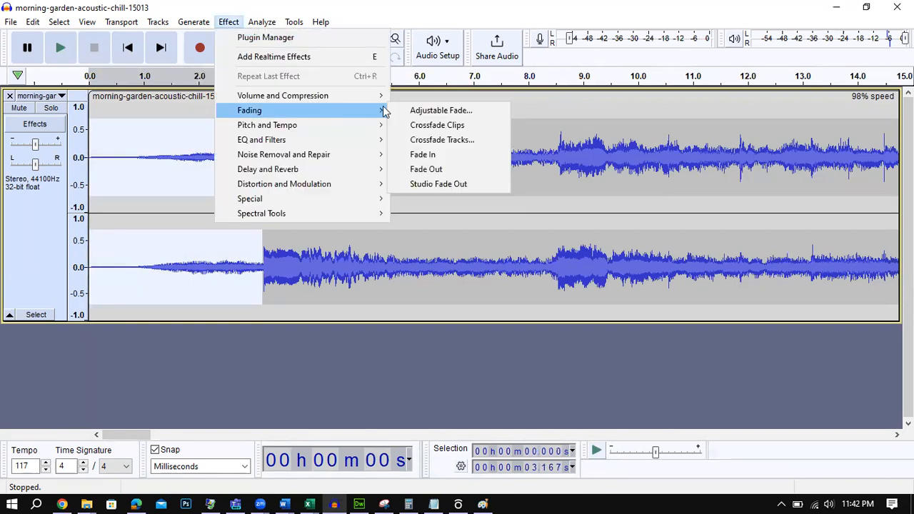
pyautogui.click(430, 155)
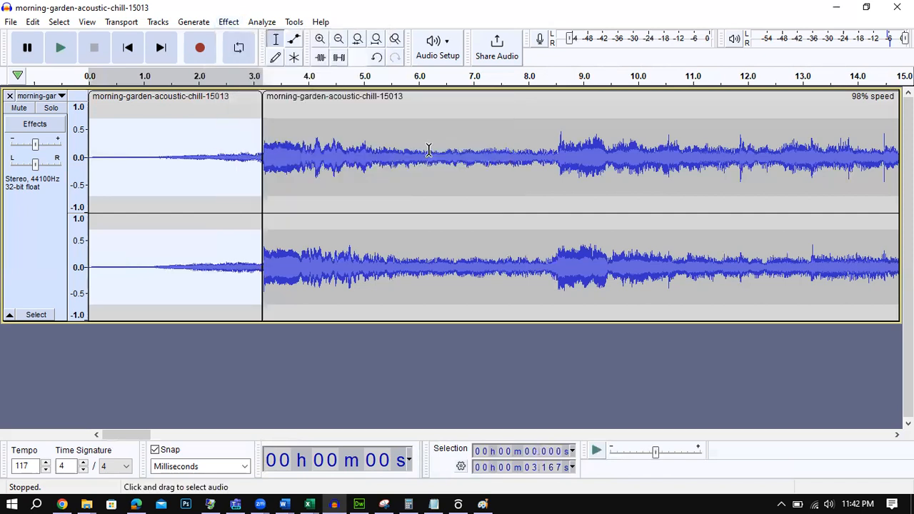
pyautogui.click(236, 25)
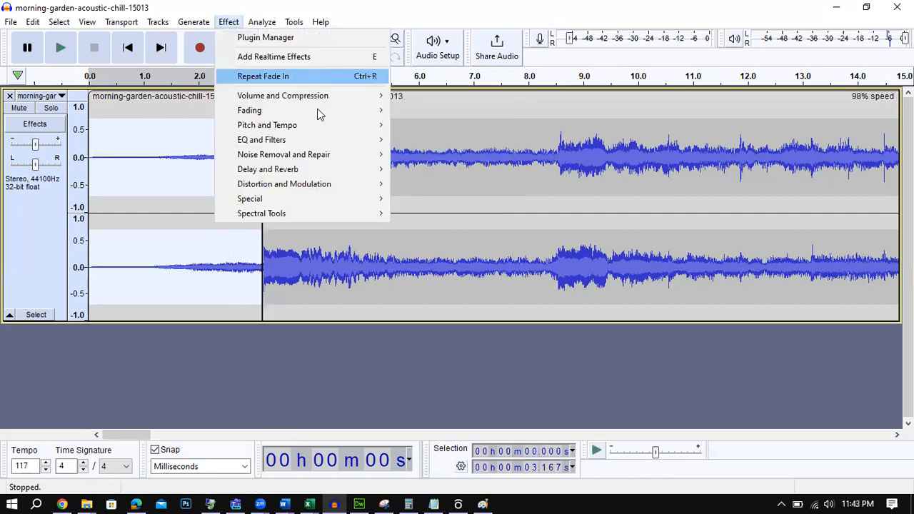
pyautogui.moveTo(372, 112)
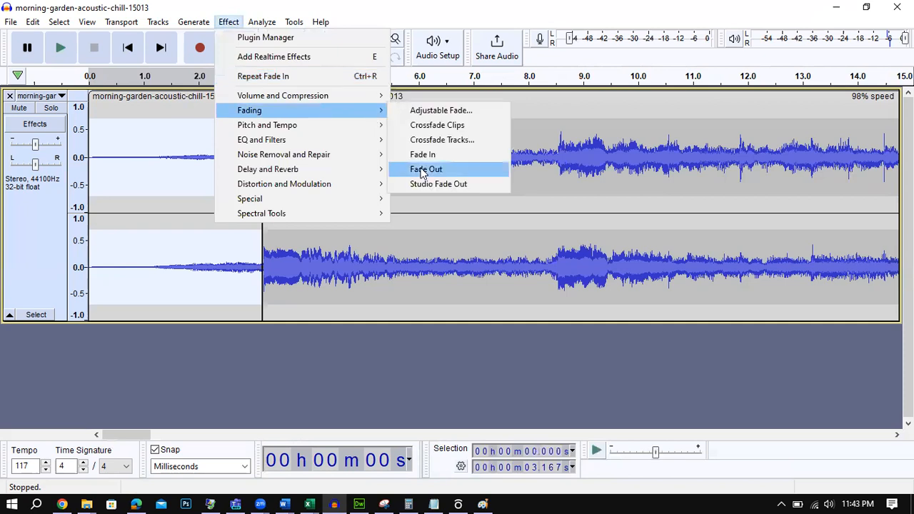
pyautogui.moveTo(332, 106)
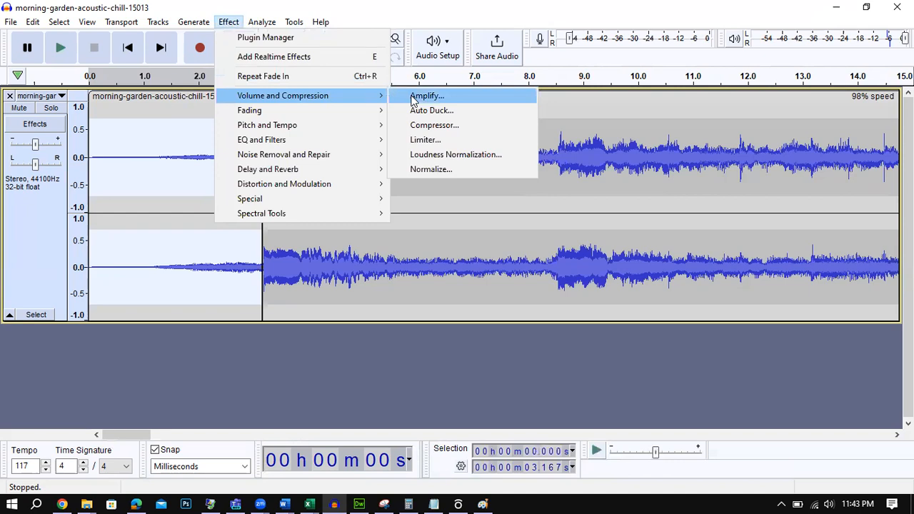
pyautogui.click(542, 272)
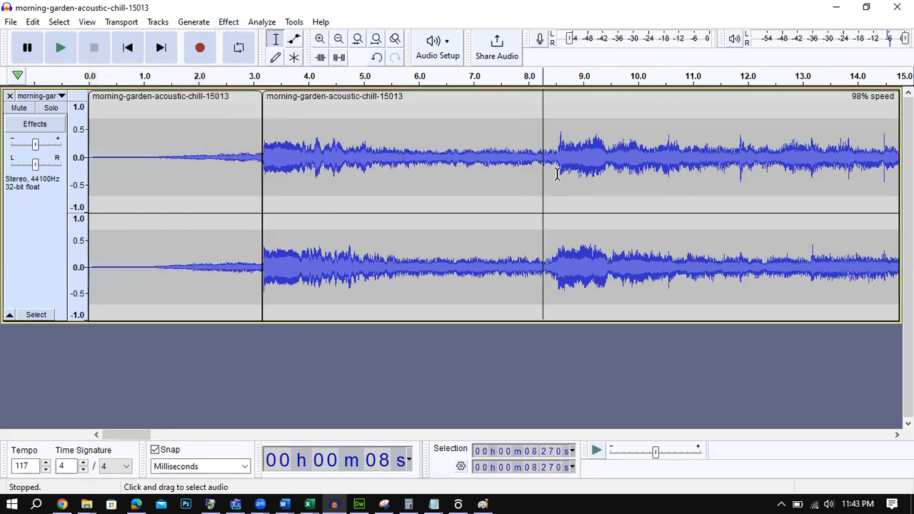
pyautogui.moveTo(563, 166); pyautogui.dragTo(600, 165)
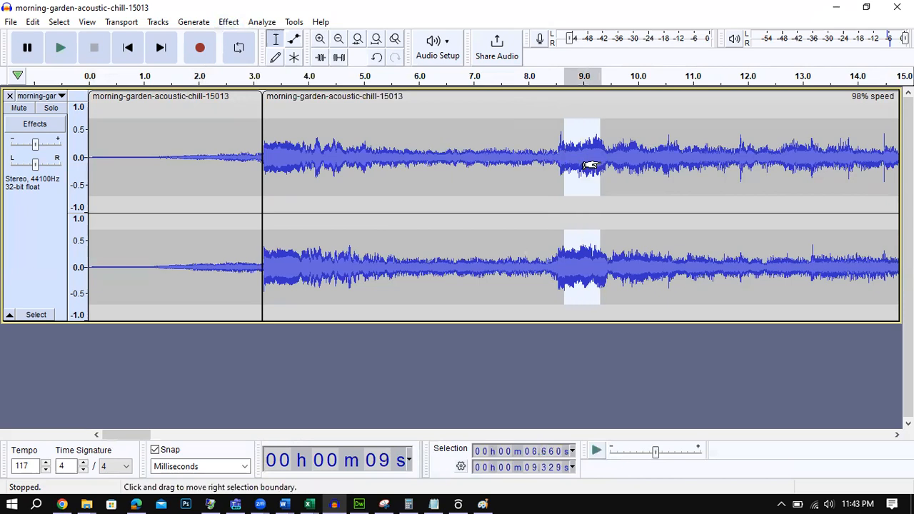
pyautogui.click(579, 164)
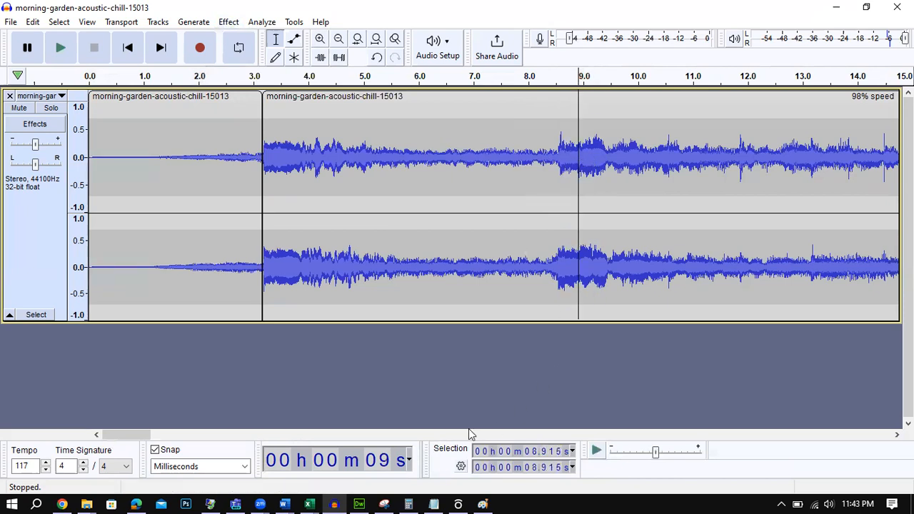
pyautogui.moveTo(136, 434); pyautogui.dragTo(82, 434)
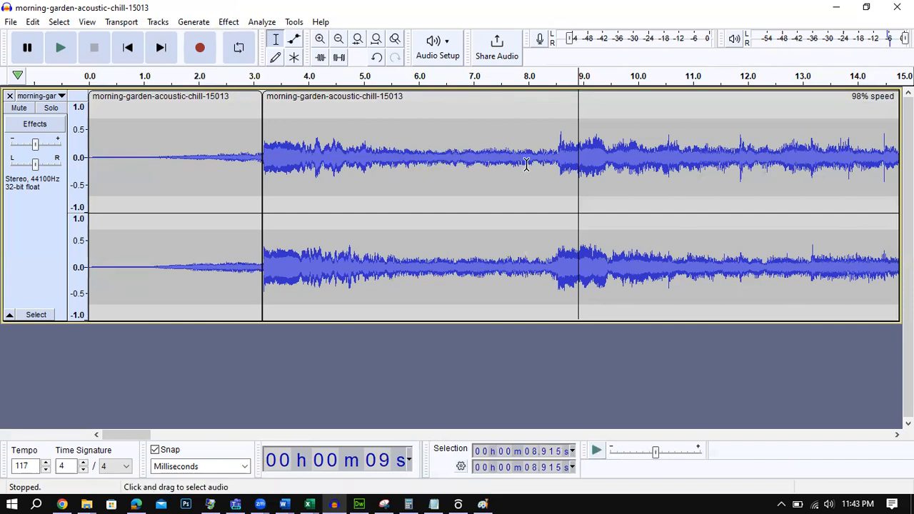
# Try amplifying the section from about 5.46 to 8.49 seconds by -5 dB, and undo the amplification
pyautogui.moveTo(556, 164); pyautogui.dragTo(551, 164)
pyautogui.moveTo(458, 169); pyautogui.dragTo(387, 170)
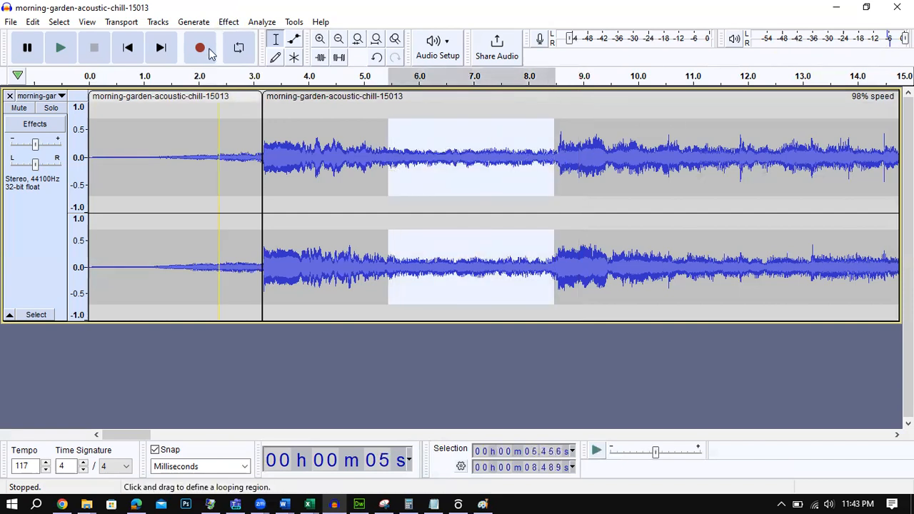
pyautogui.click(228, 22)
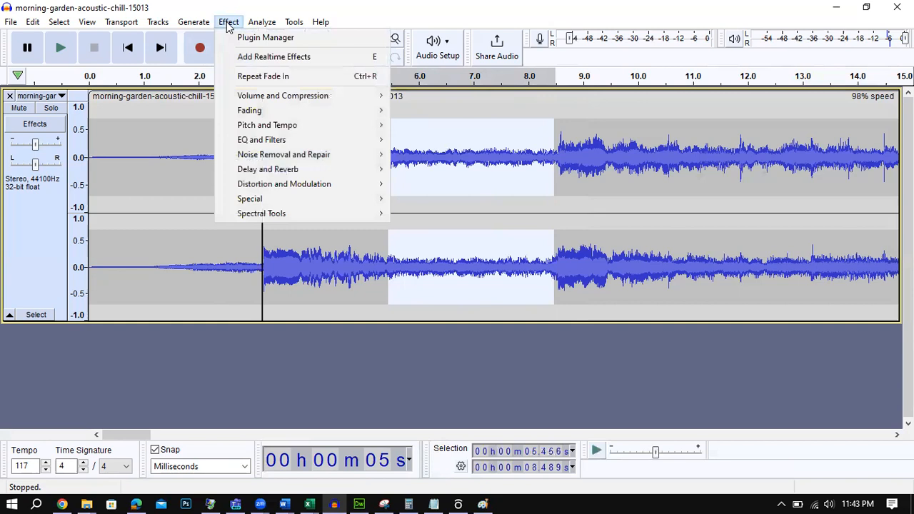
pyautogui.moveTo(307, 101)
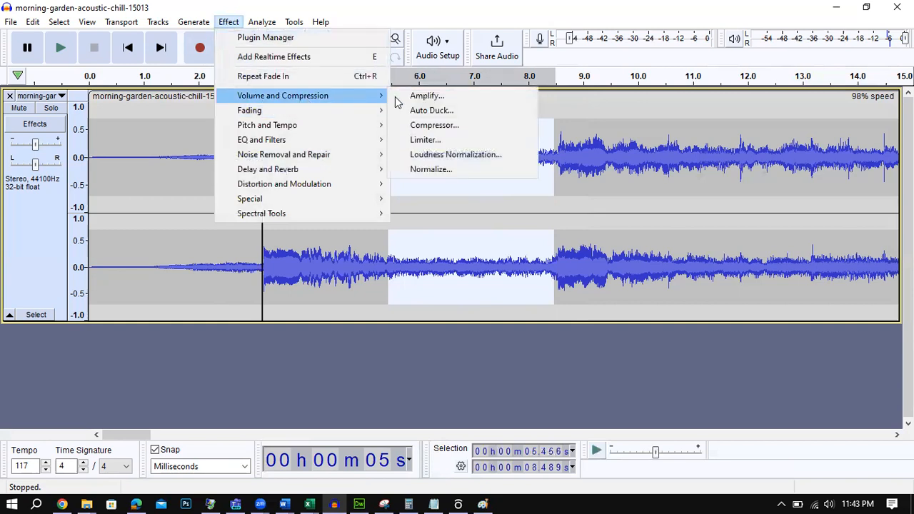
pyautogui.click(421, 96)
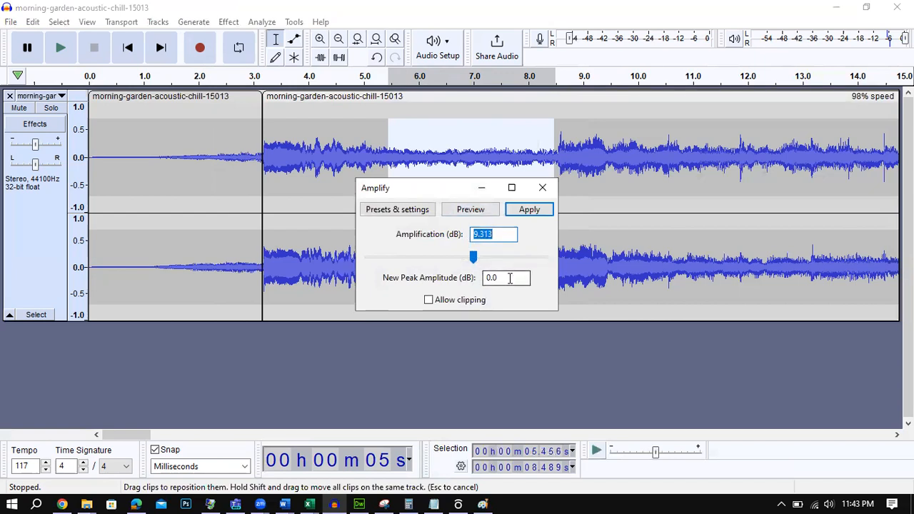
pyautogui.moveTo(498, 236); pyautogui.dragTo(426, 235)
pyautogui.write('-')
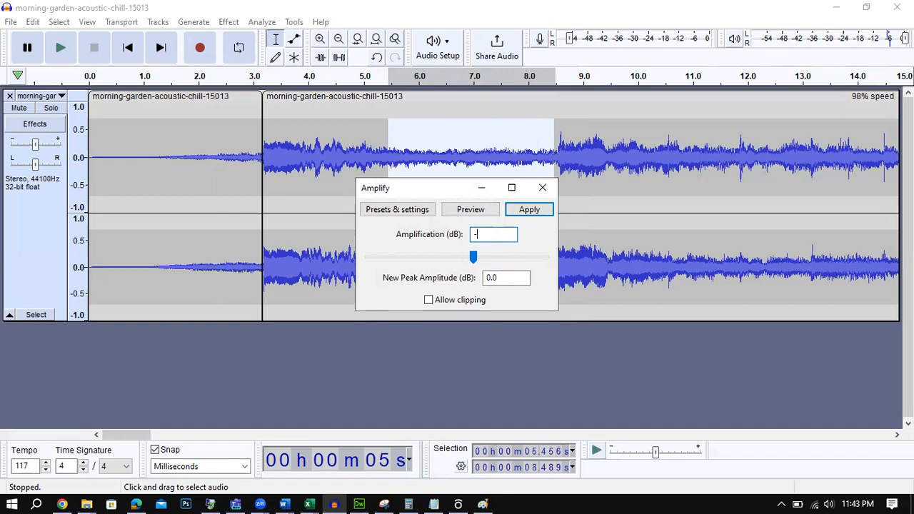
pyautogui.write('5')
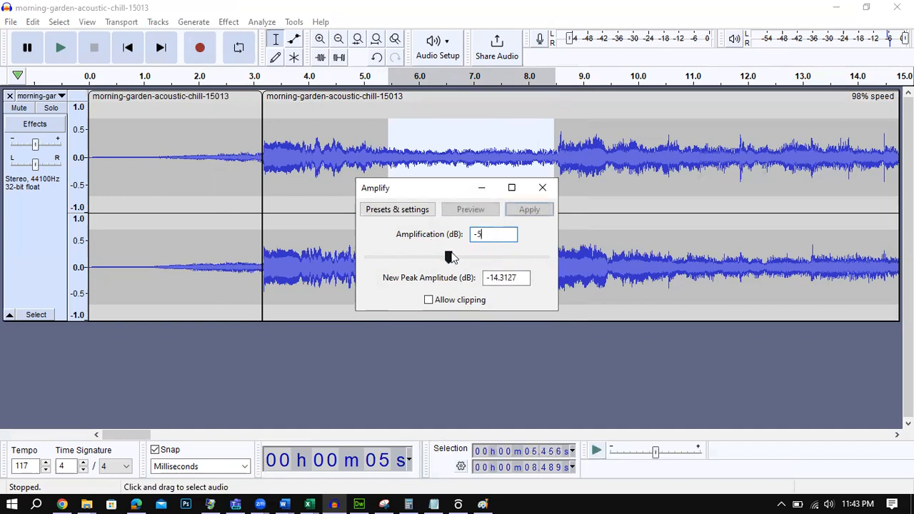
pyautogui.click(526, 210)
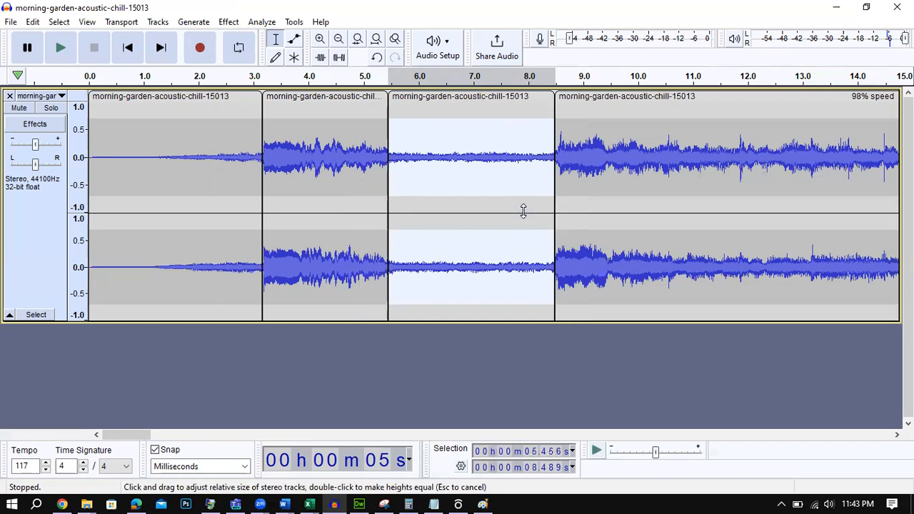
pyautogui.hotkey('ctrl', 'z')
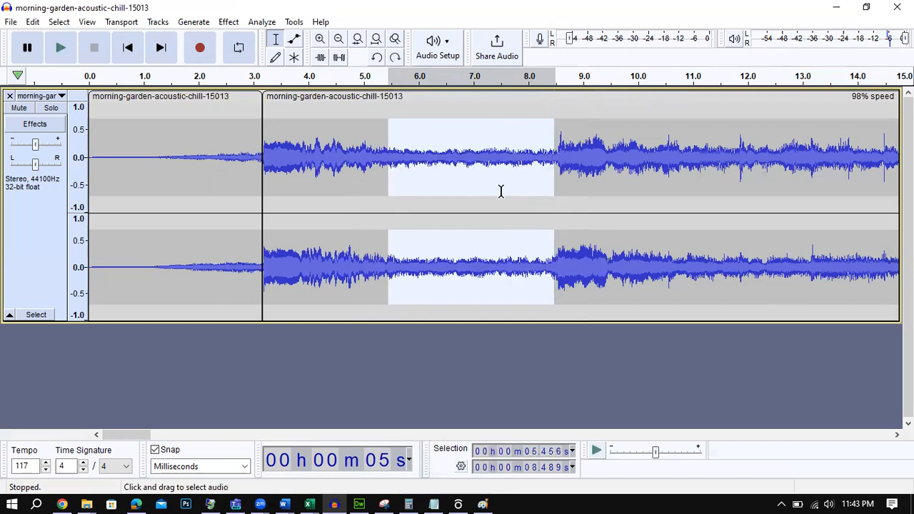
# Amplify the selected section from 5.456 to 8.489 seconds by 5 dB and clear the selection
pyautogui.click(229, 22)
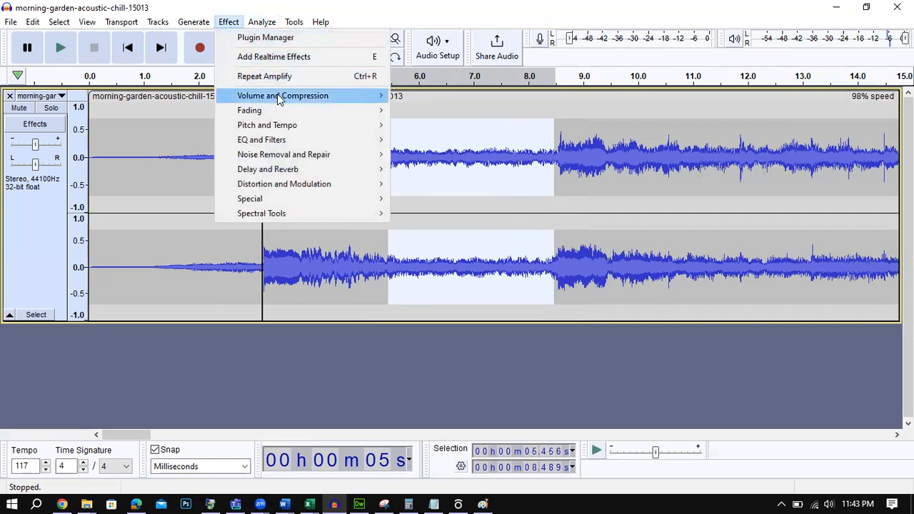
pyautogui.moveTo(348, 95)
pyautogui.click(425, 95)
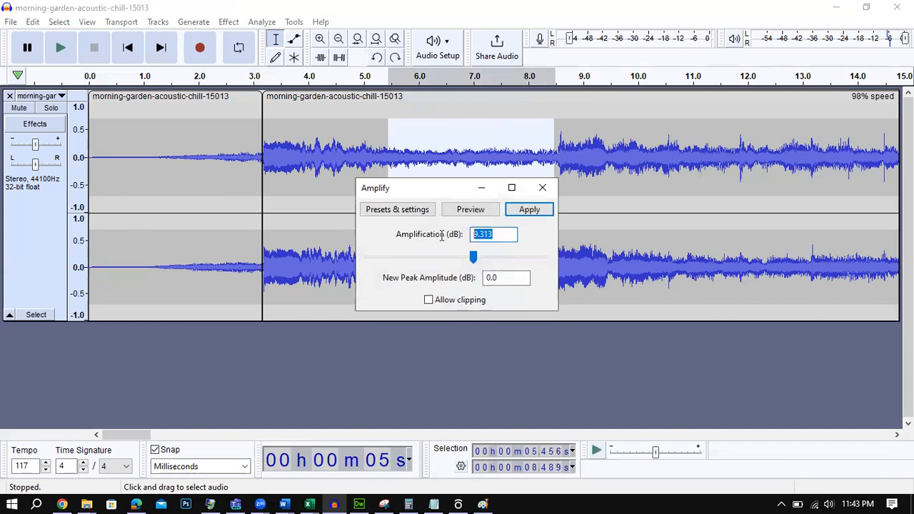
pyautogui.write('5')
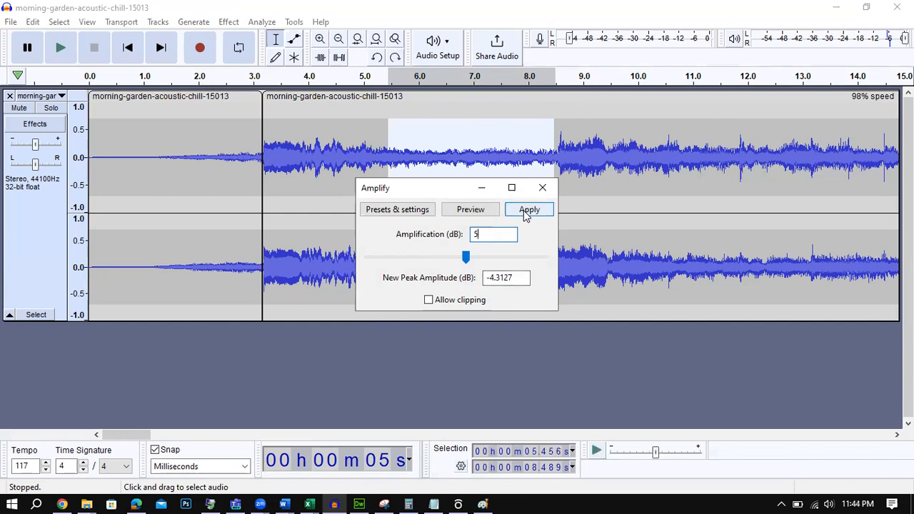
pyautogui.click(527, 214)
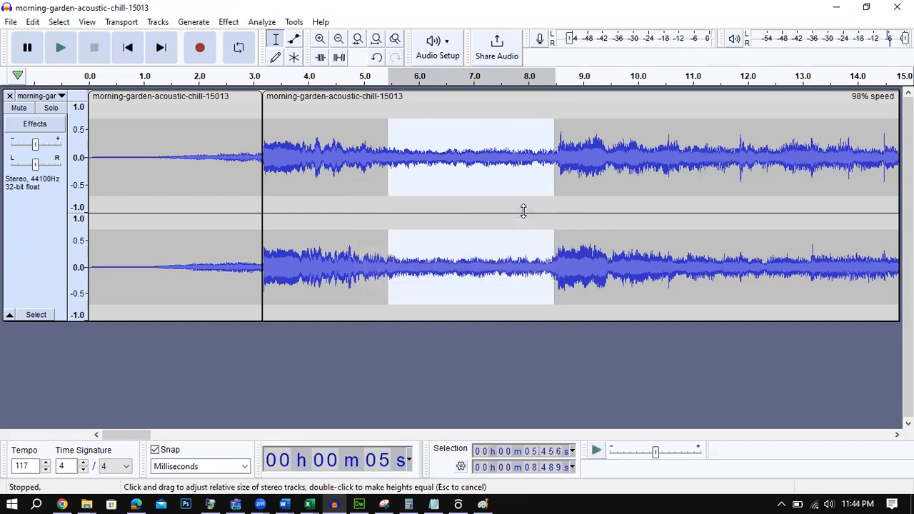
pyautogui.click(442, 166)
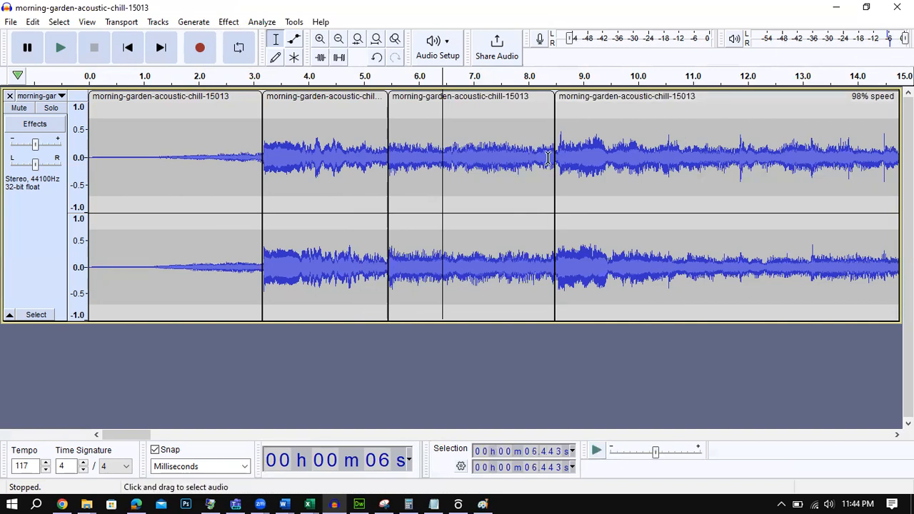
# Look through the effect categories, including Pitch and Tempo, Delay and Reverb, and Spectral Tools, and try opening the Echo effect
pyautogui.click(226, 23)
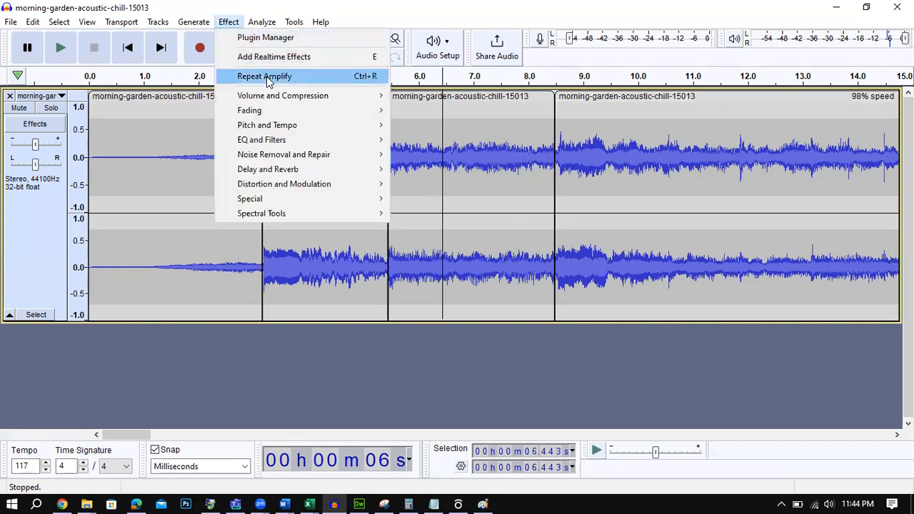
pyautogui.moveTo(270, 97)
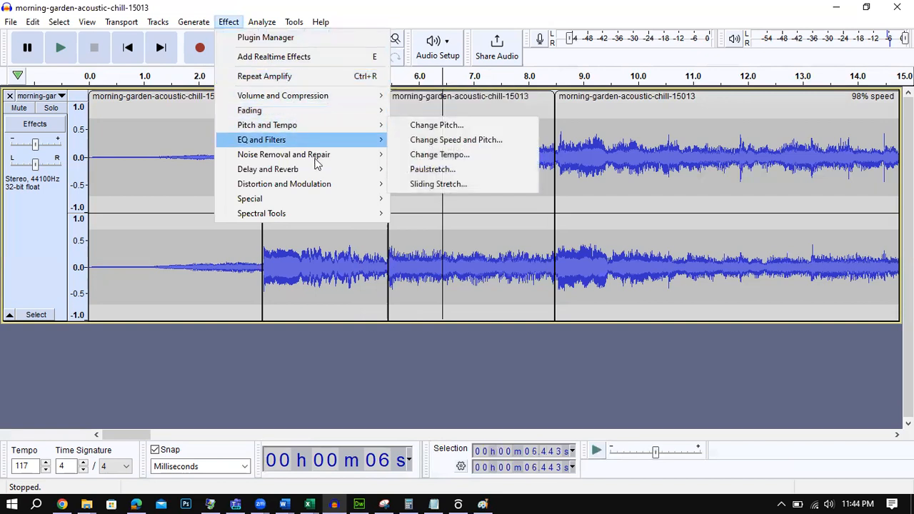
pyautogui.moveTo(317, 211)
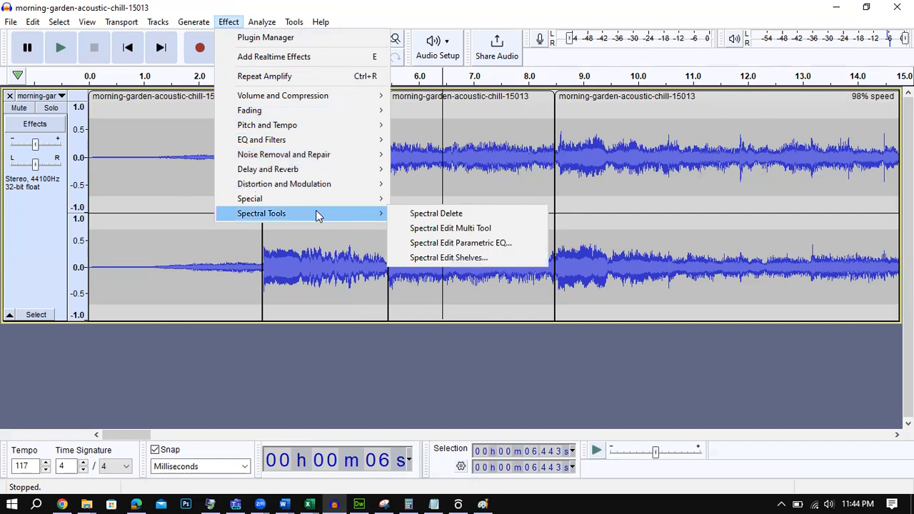
pyautogui.moveTo(324, 125)
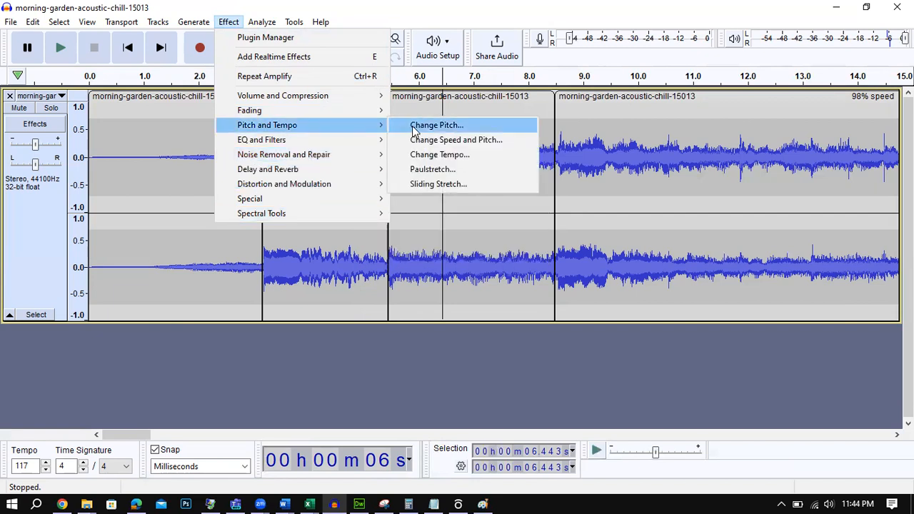
pyautogui.moveTo(339, 162)
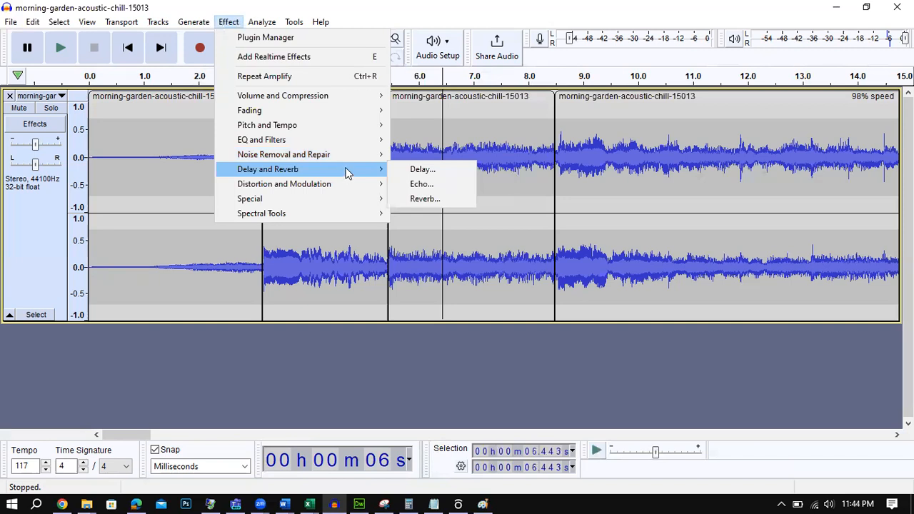
pyautogui.click(430, 184)
pyautogui.click(587, 278)
# Select the audio from 6.894 to 7.856 seconds, review the Echo effect's delay time and decay factor, and close it without applying
pyautogui.moveTo(519, 204); pyautogui.dragTo(468, 191)
pyautogui.click(229, 22)
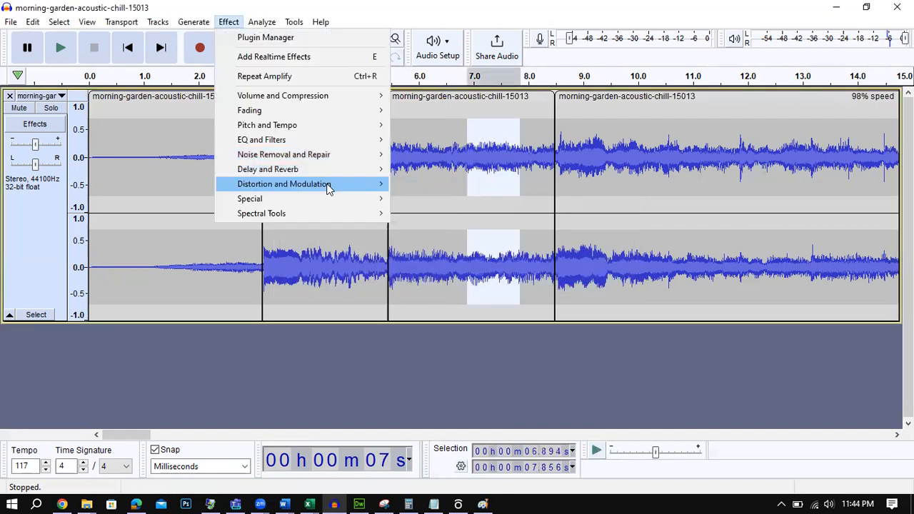
pyautogui.moveTo(332, 190)
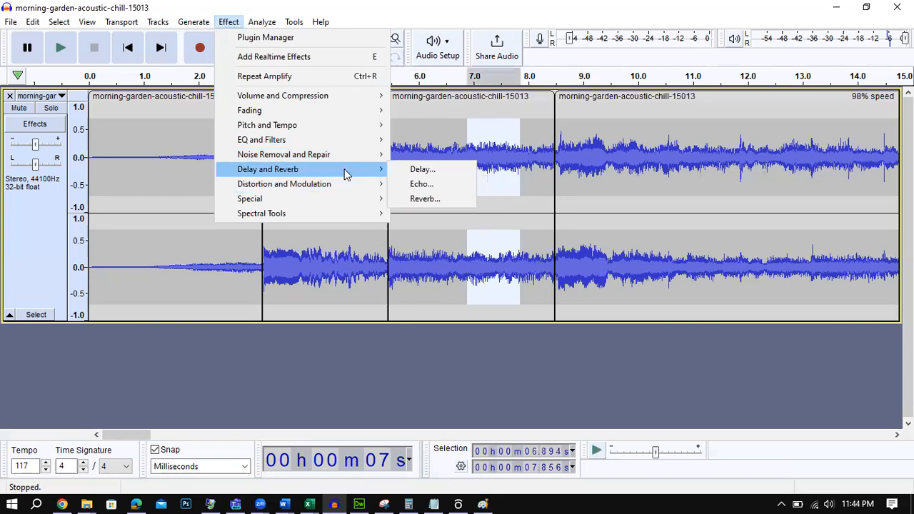
pyautogui.click(416, 184)
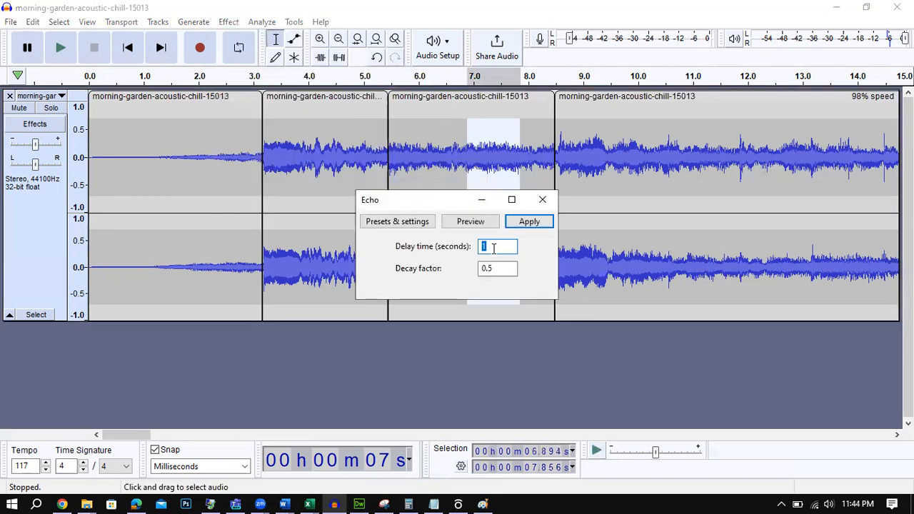
pyautogui.click(497, 267)
pyautogui.click(543, 200)
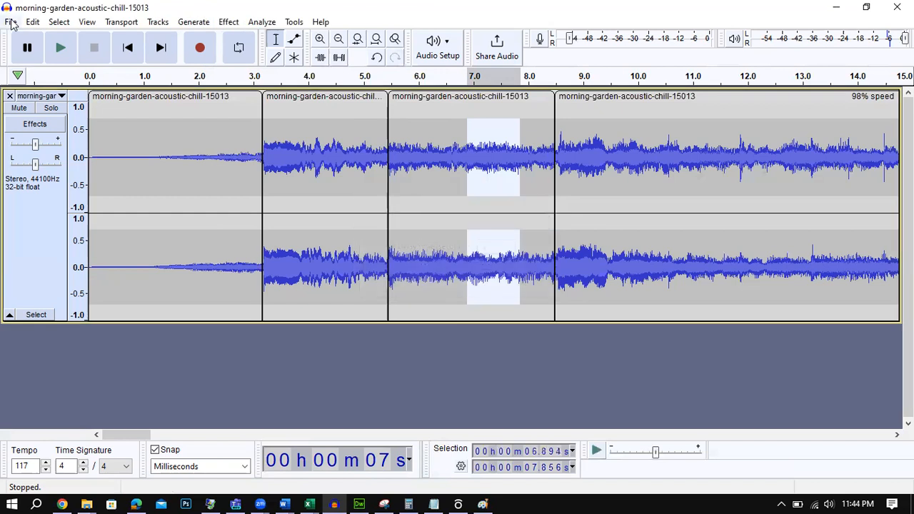
# Review the audio export's sample rate and file format choices, keeping 44100 Hz and MP3 Files, and cancel the export
pyautogui.hotkey('alt', 'f')
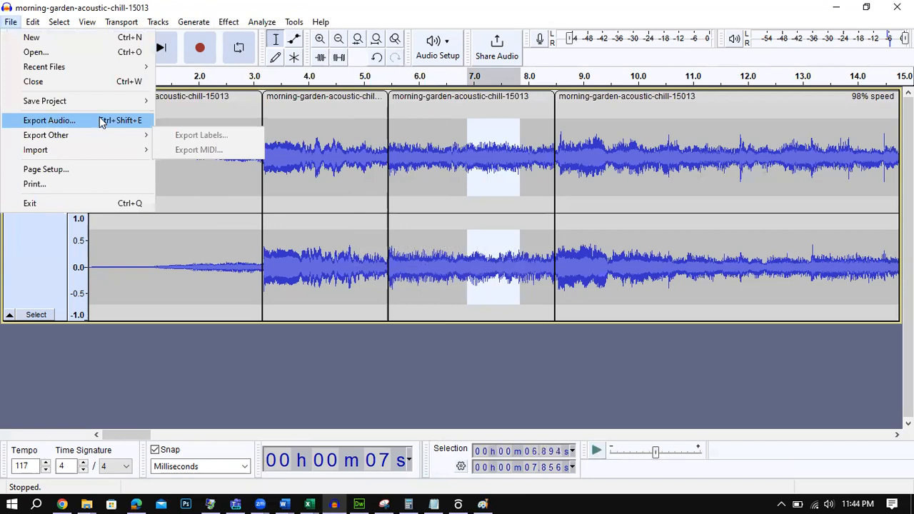
pyautogui.click(96, 119)
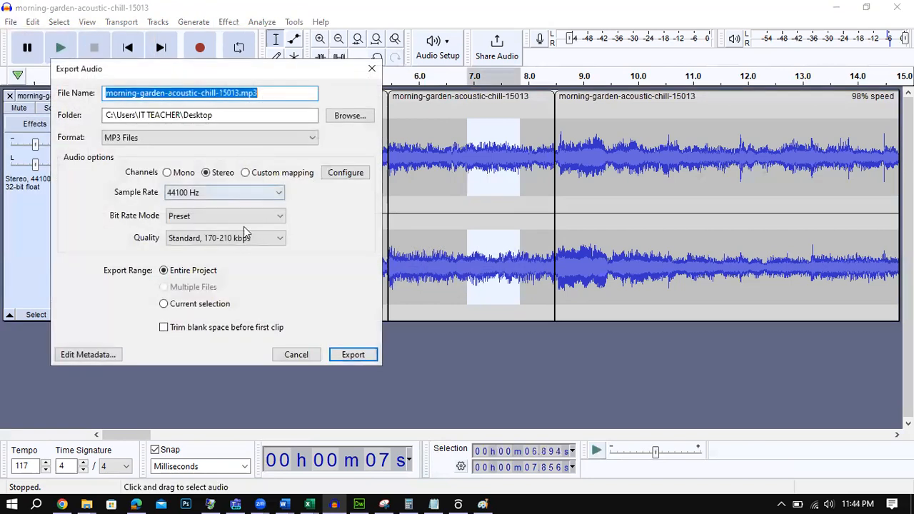
pyautogui.click(193, 197)
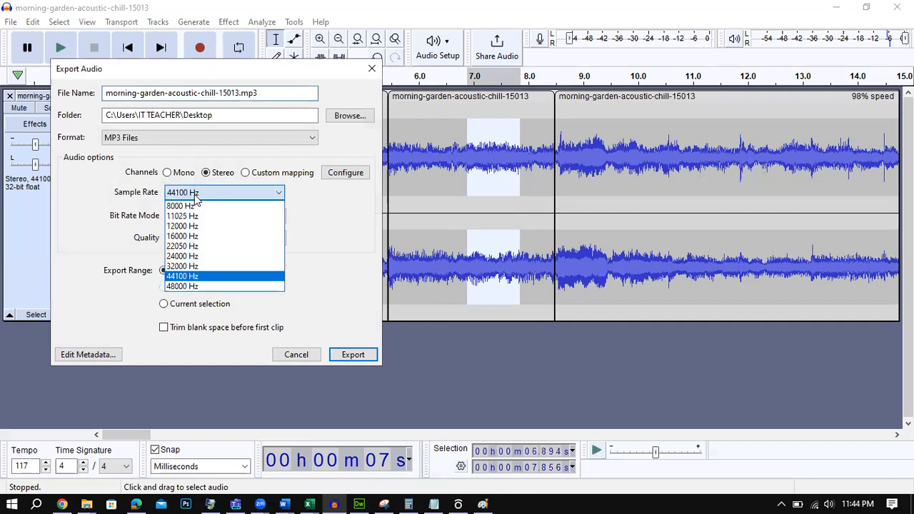
pyautogui.click(204, 277)
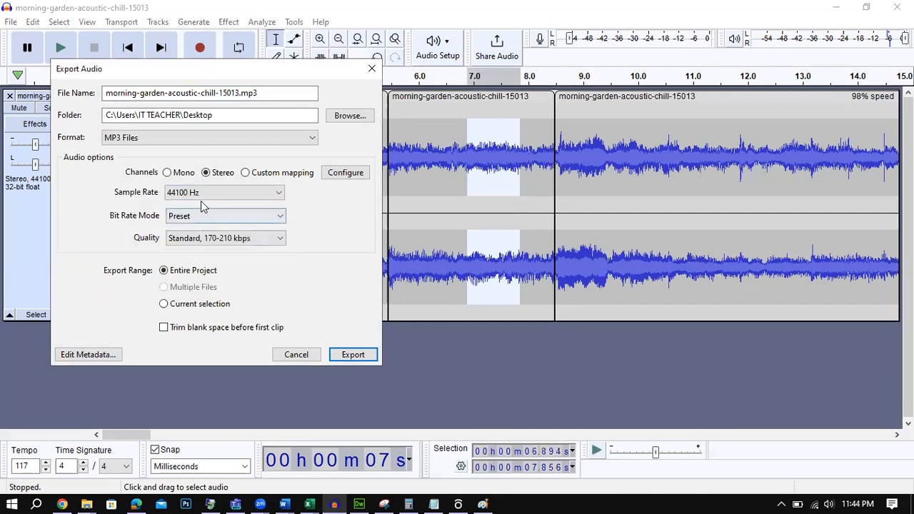
pyautogui.click(150, 138)
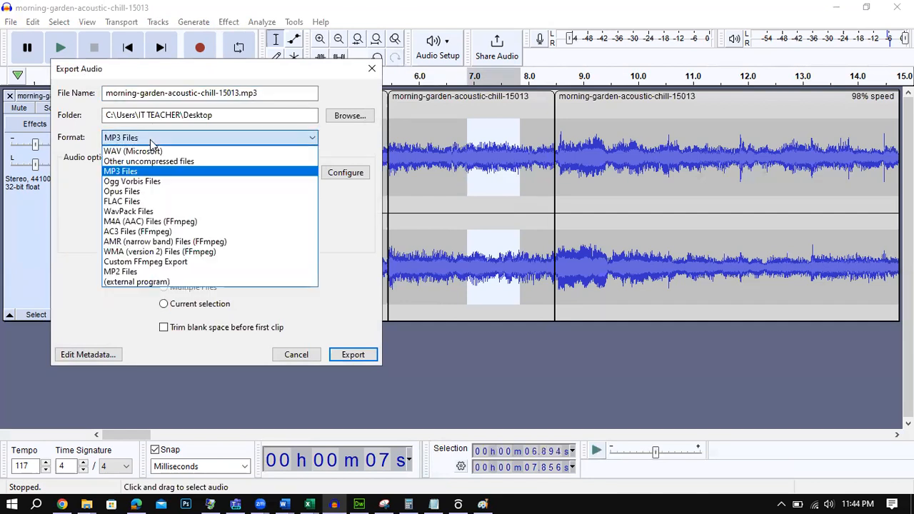
pyautogui.click(135, 171)
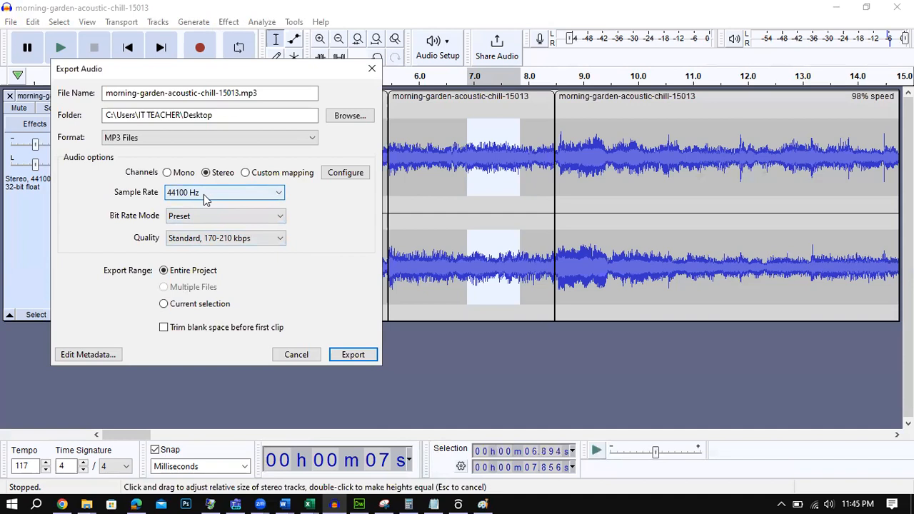
pyautogui.click(297, 354)
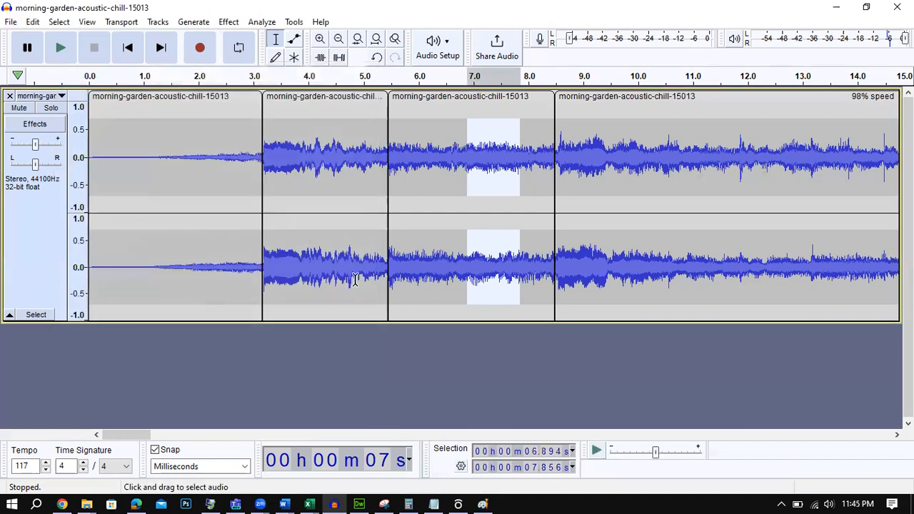